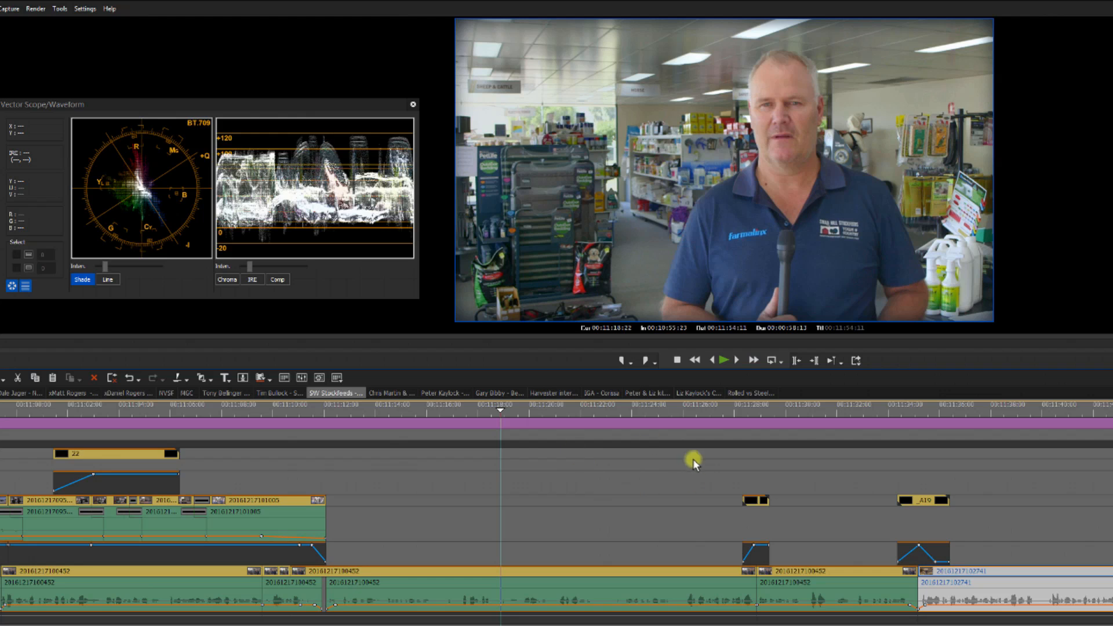
Select the long presenter interview clip in the timeline and park the playhead within it at about 00:11:21:23
left_click(543, 571)
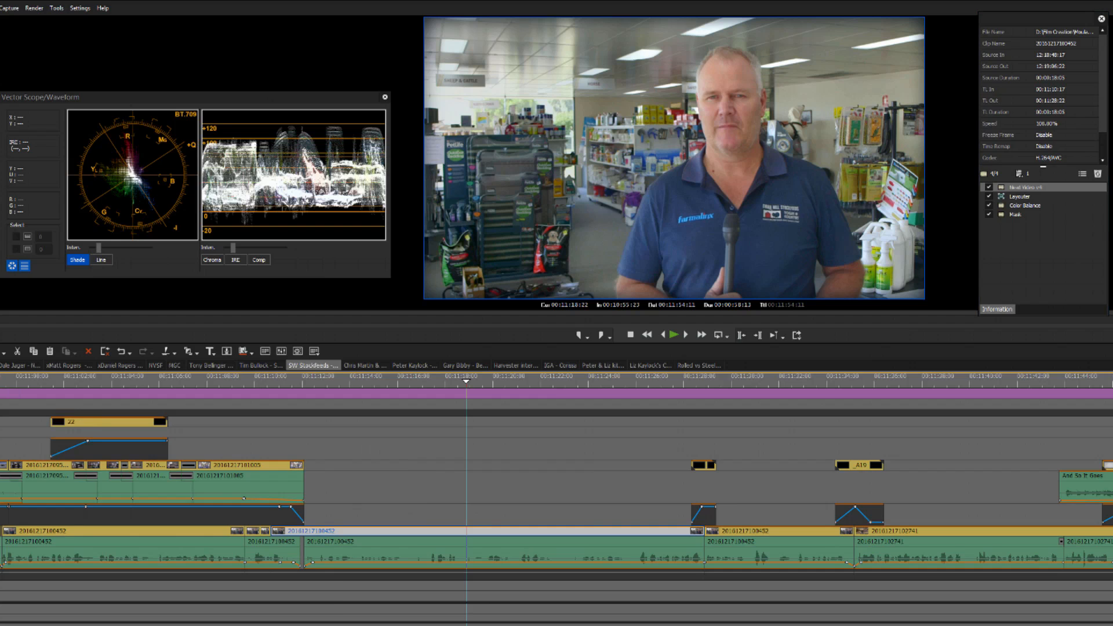
scroll(27, 391, "down", 3)
left_click(302, 380)
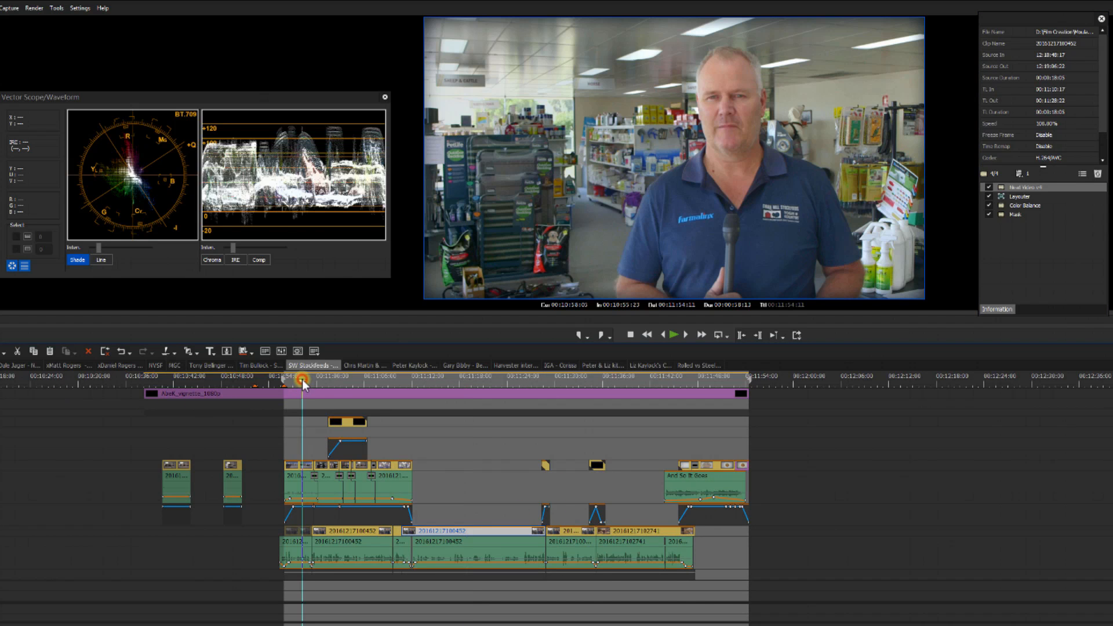
left_click(490, 380)
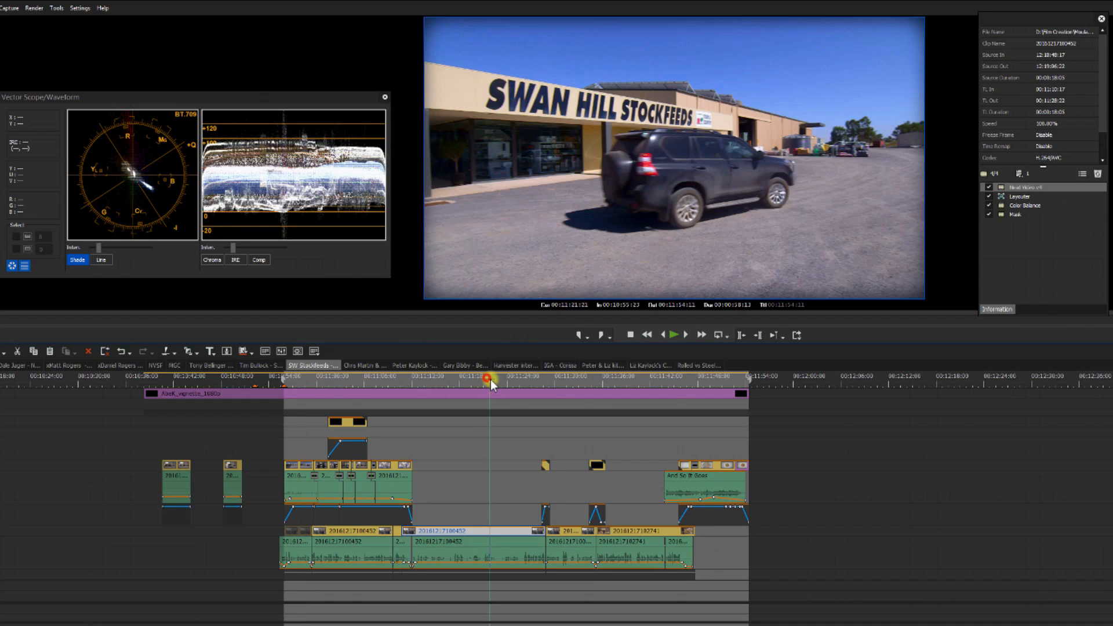
scroll(490, 463, "up", 2)
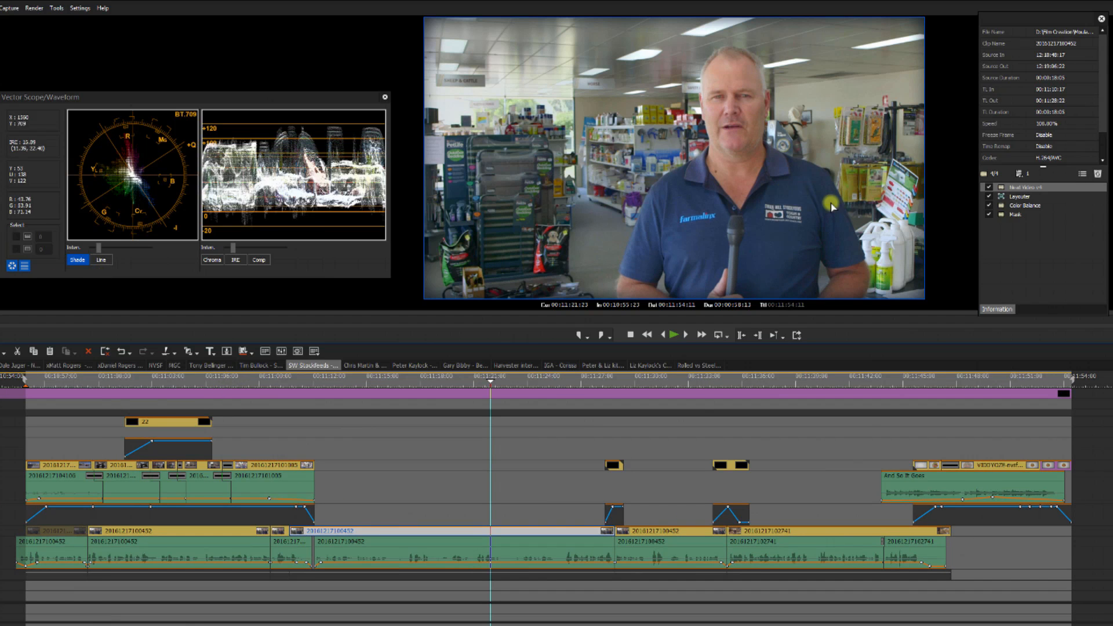
Turn off the Color Balance, Mask and Neat Video filters on the presenter clip
left_click(989, 206)
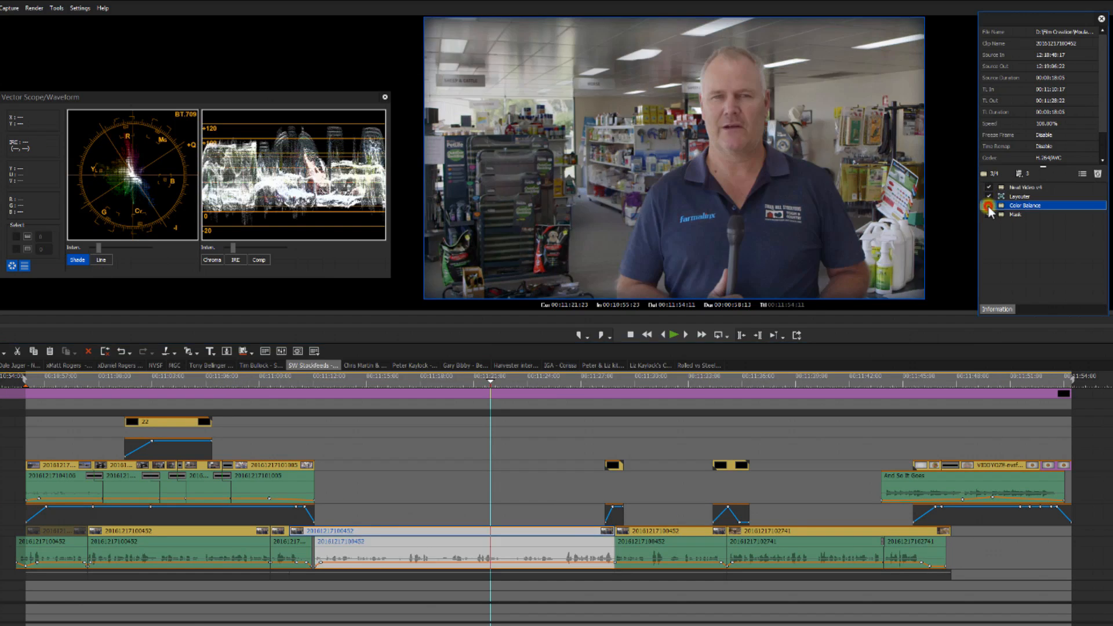
left_click(990, 214)
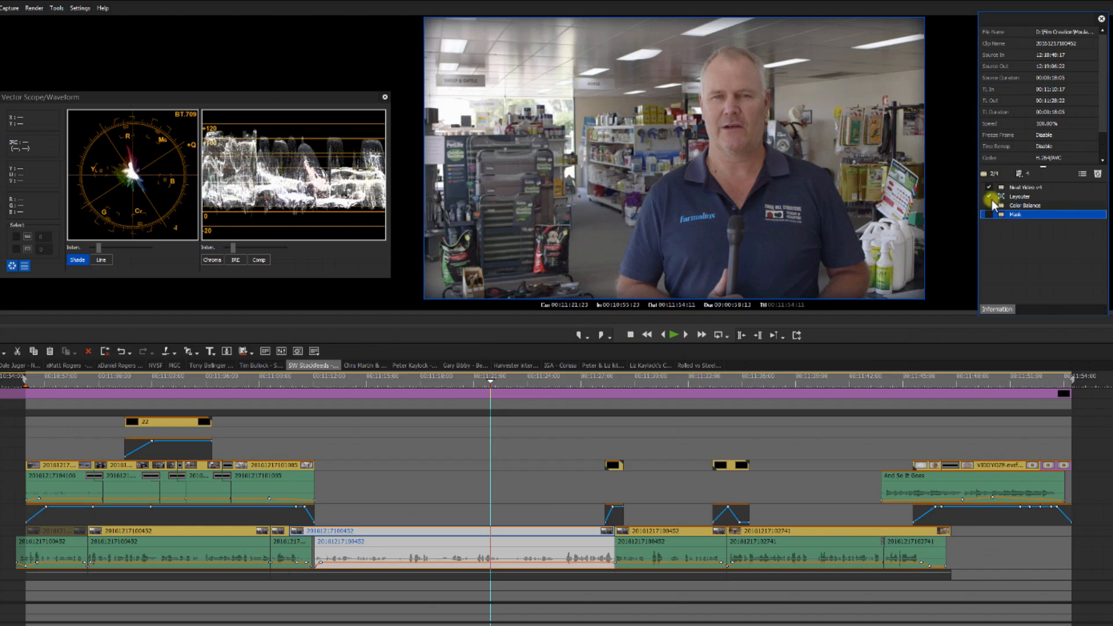
left_click(990, 187)
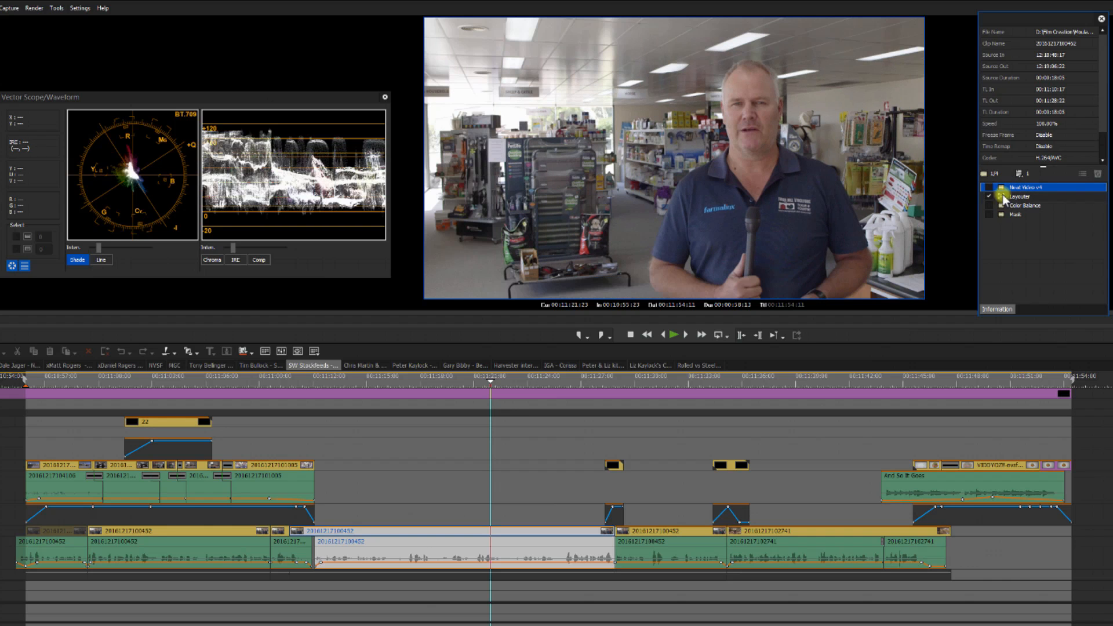
Build a Neat Video auto noise profile from a uniform area of the presenter's dark shirt and apply it to the clip
double_click(1003, 193)
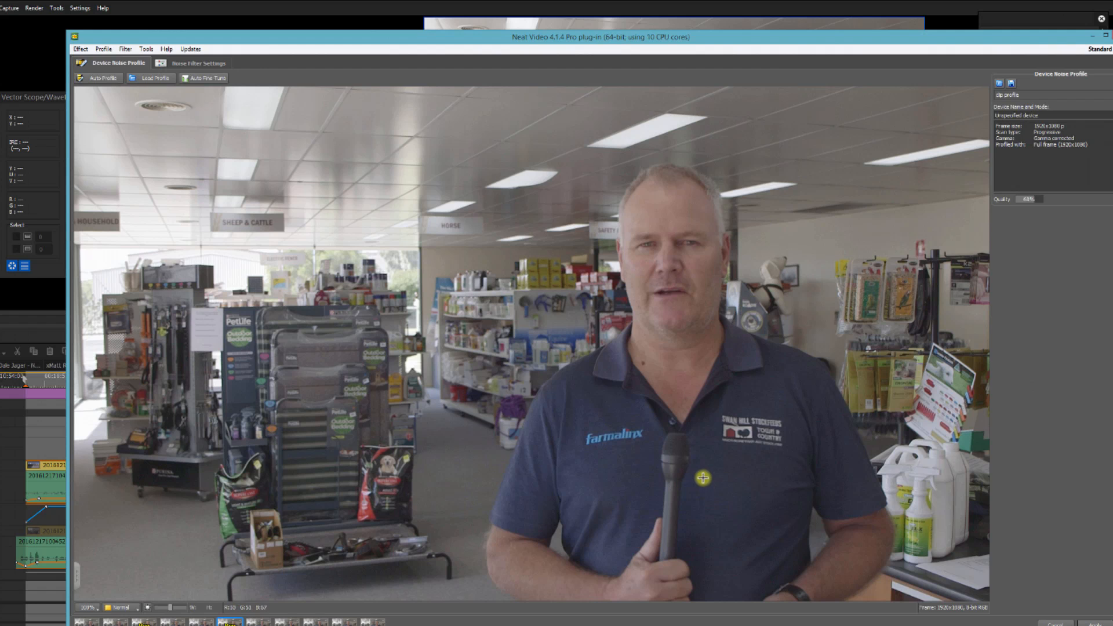
left_click_drag(688, 469, 793, 571)
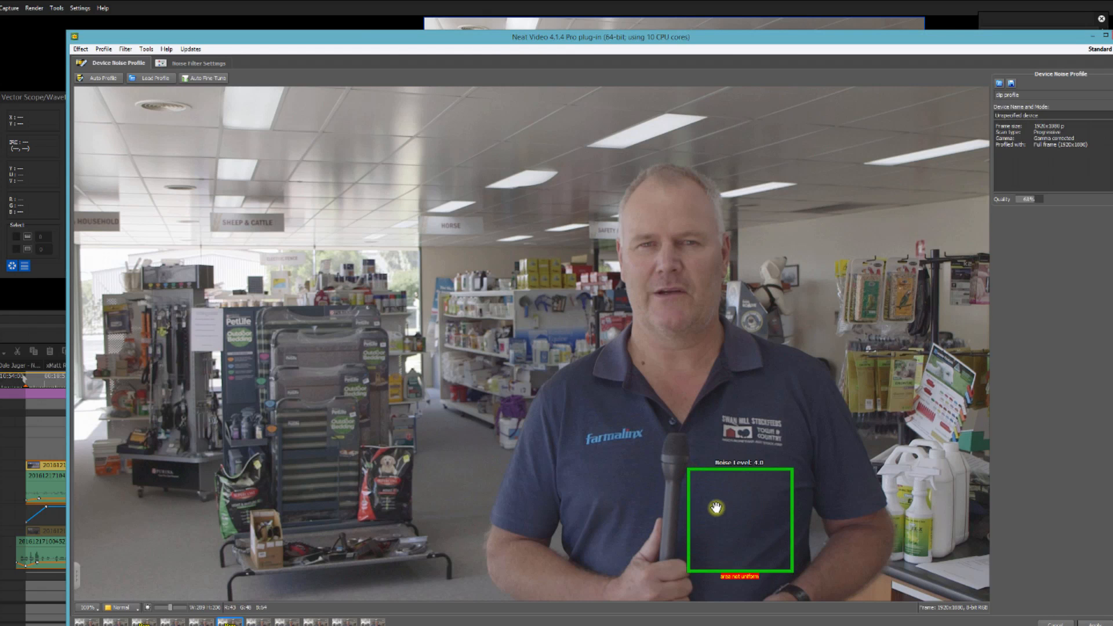
left_click_drag(744, 520, 746, 512)
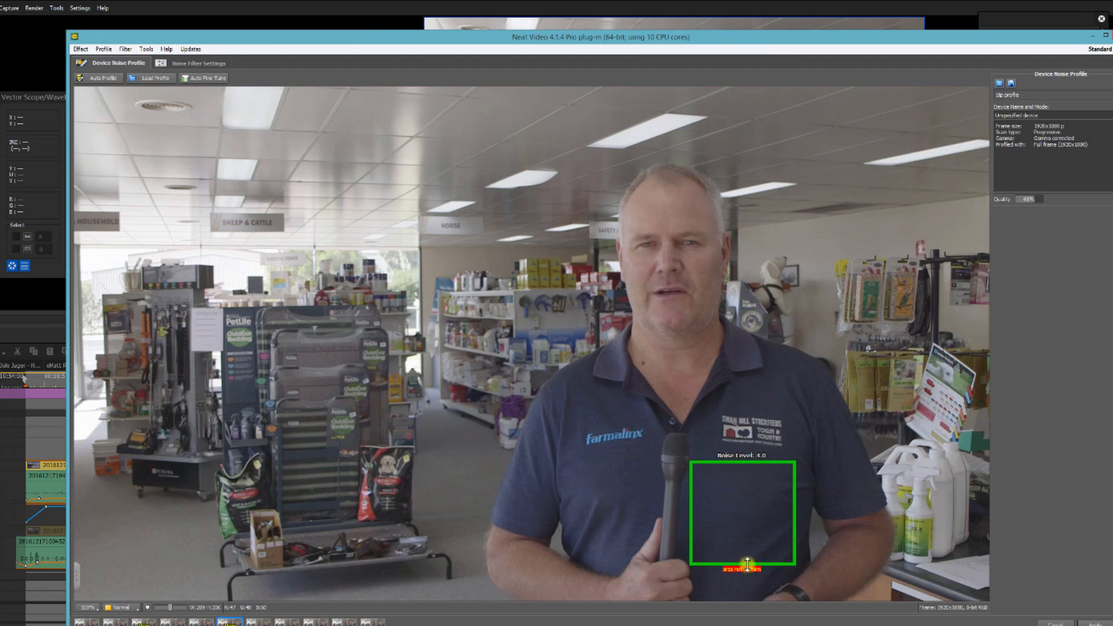
left_click_drag(747, 563, 772, 536)
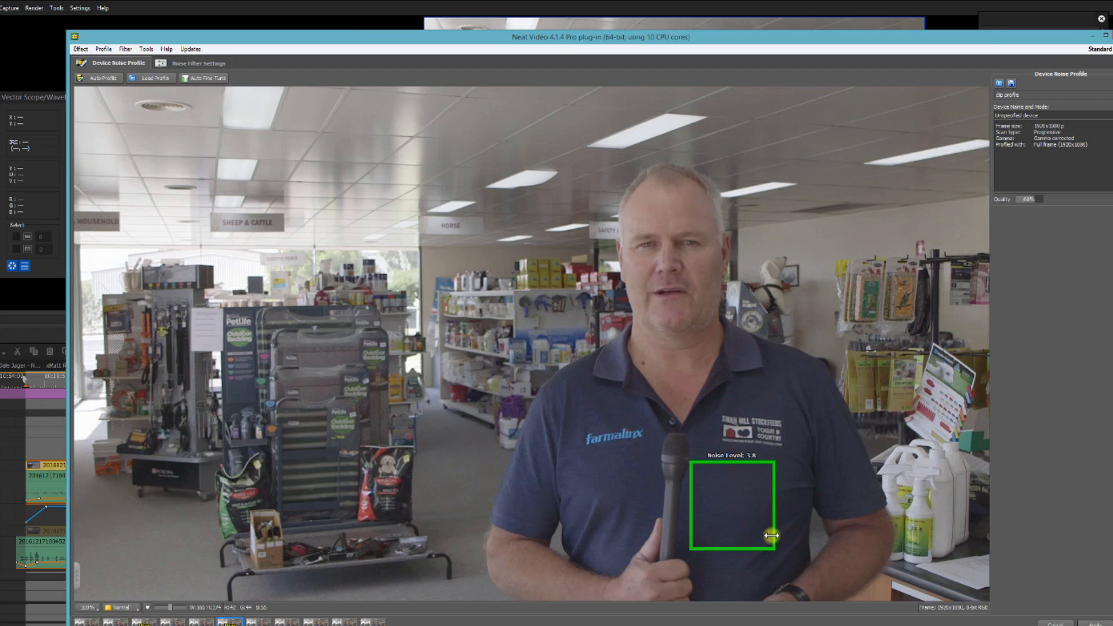
left_click(100, 76)
left_click(1085, 622)
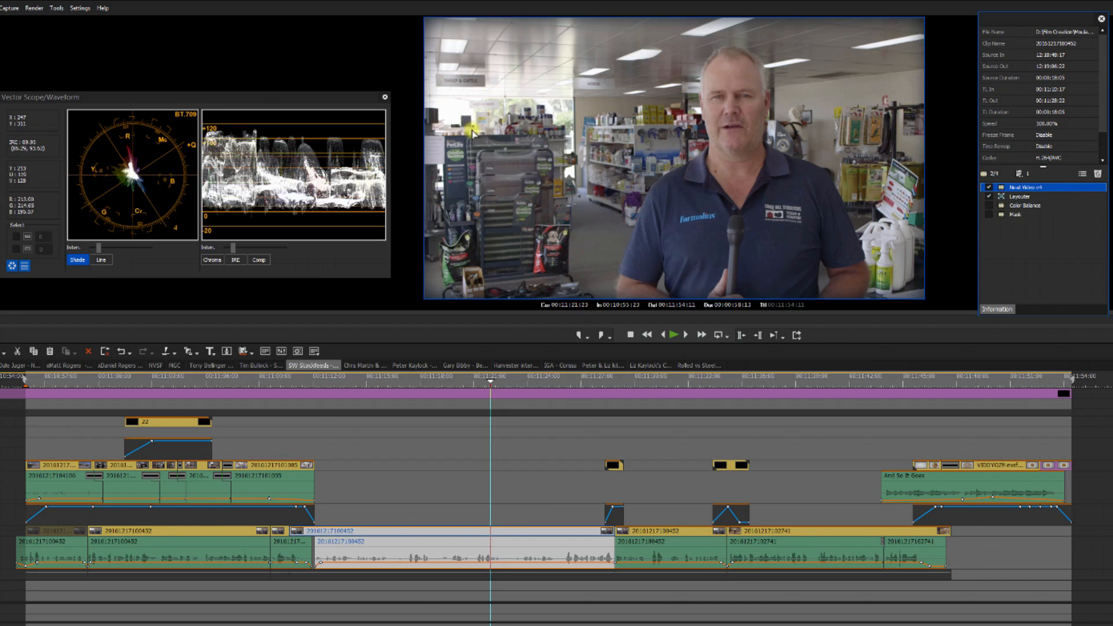
Shift the Mask shape closer to the presenter and re-enable the Mask, accepting its inside Color Balance filter
double_click(1013, 215)
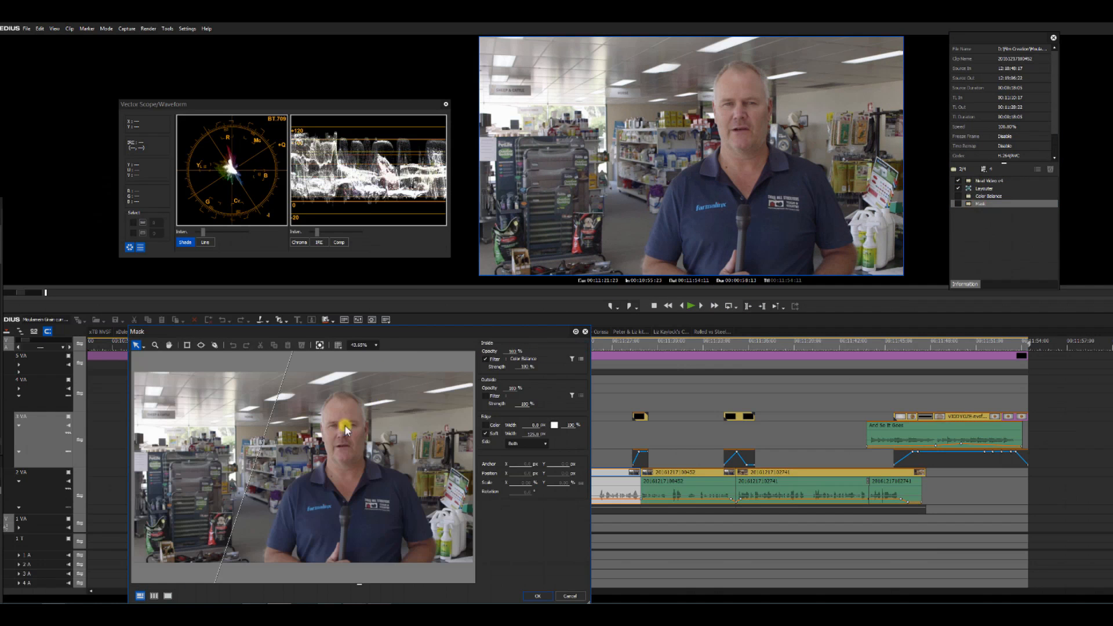
left_click_drag(200, 426, 243, 450)
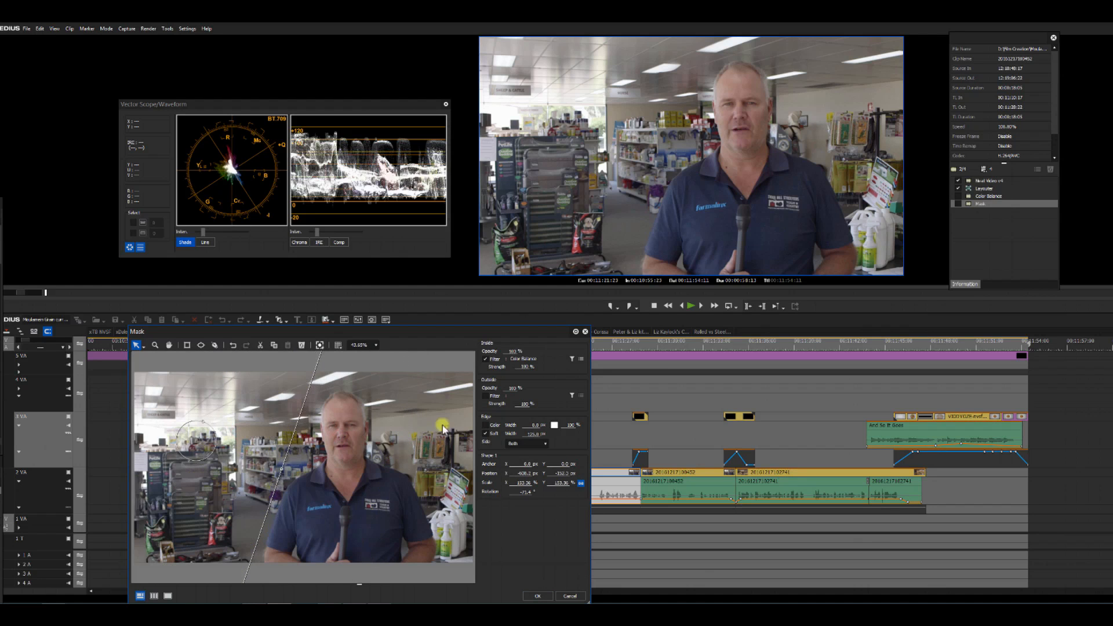
left_click(576, 362)
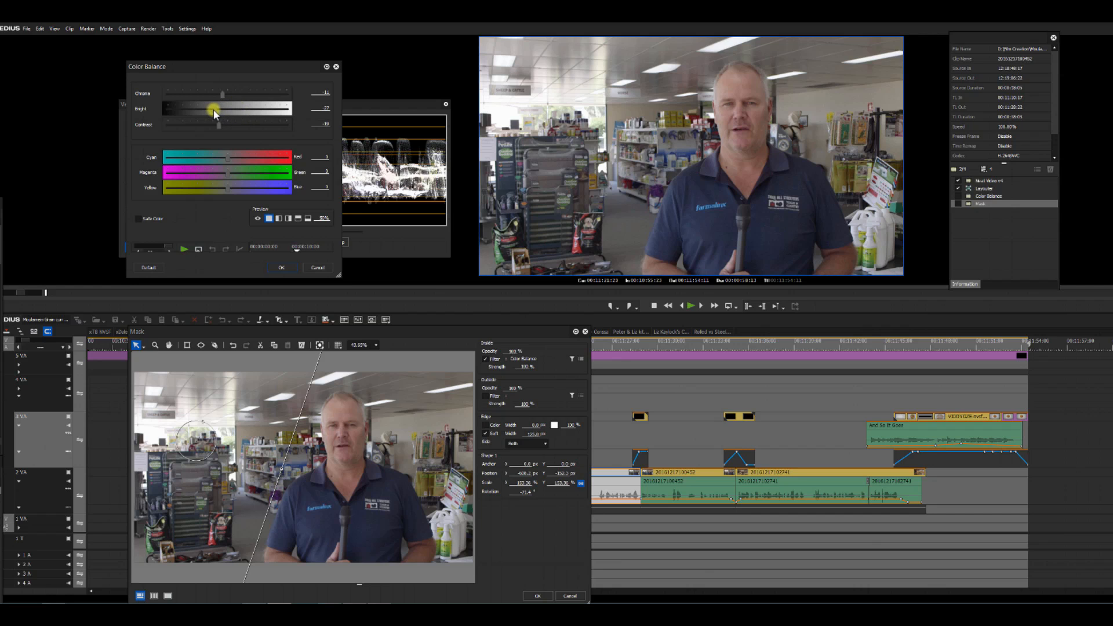
left_click(957, 204)
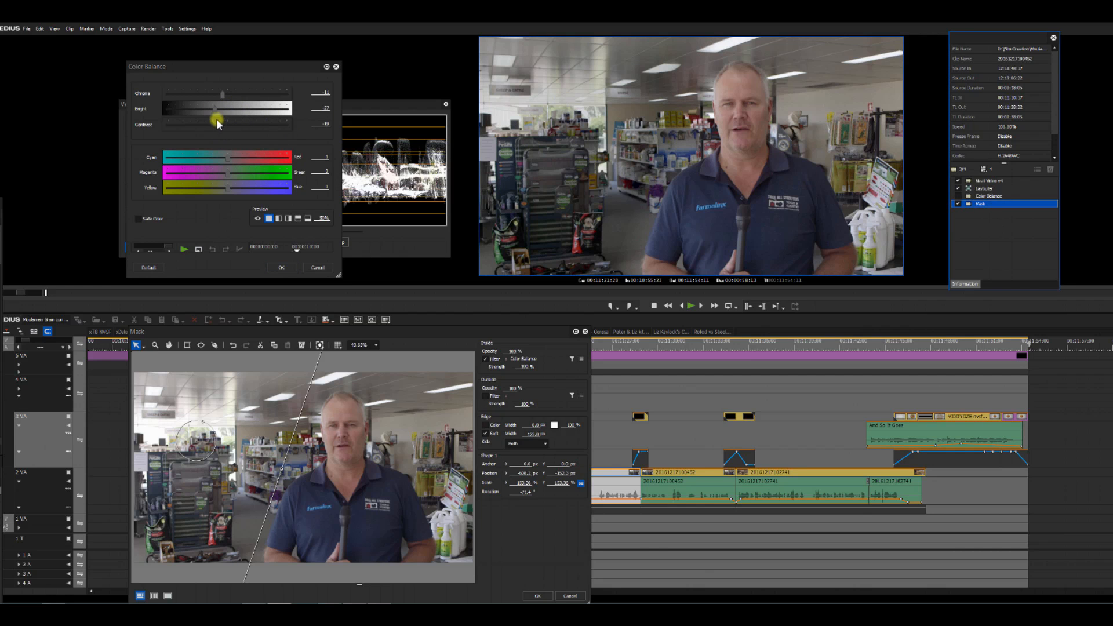
left_click_drag(216, 110, 260, 120)
left_click(313, 270)
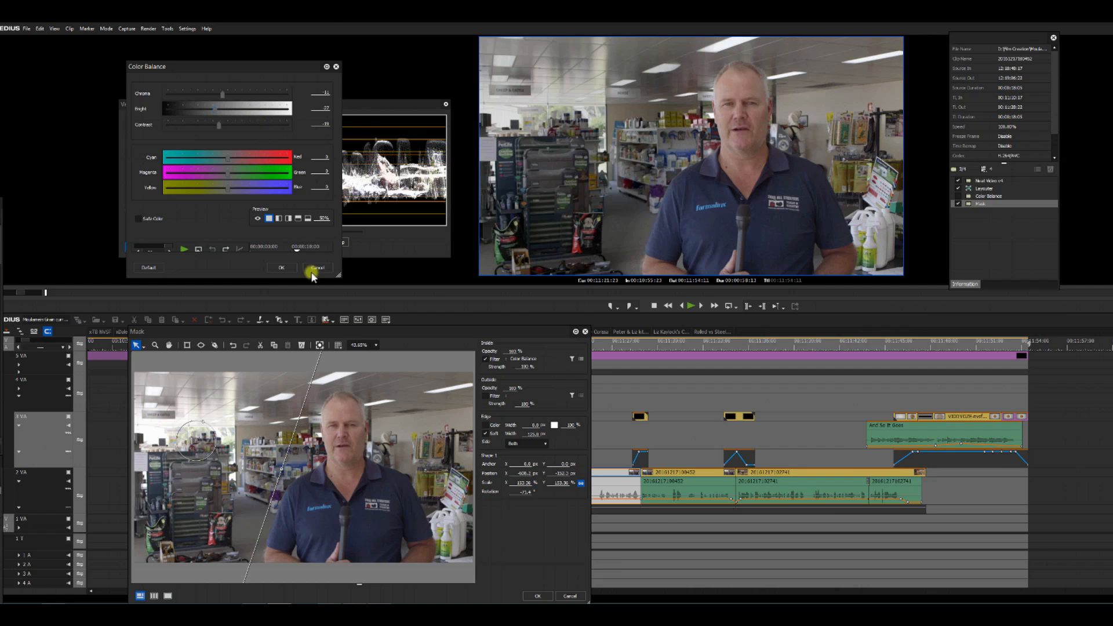
left_click(279, 268)
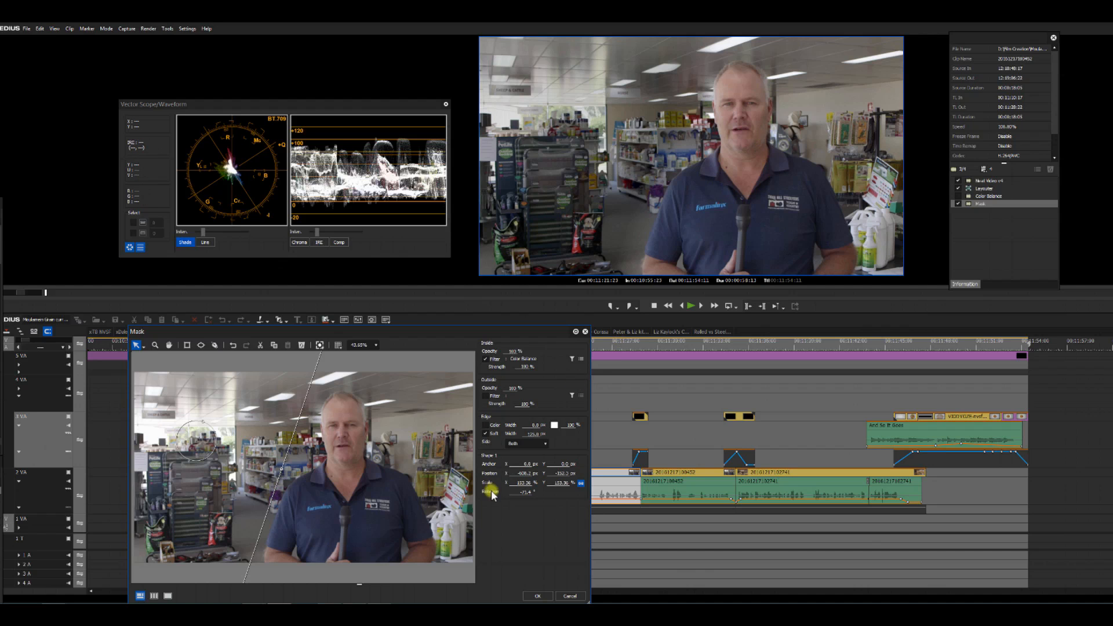
left_click(538, 595)
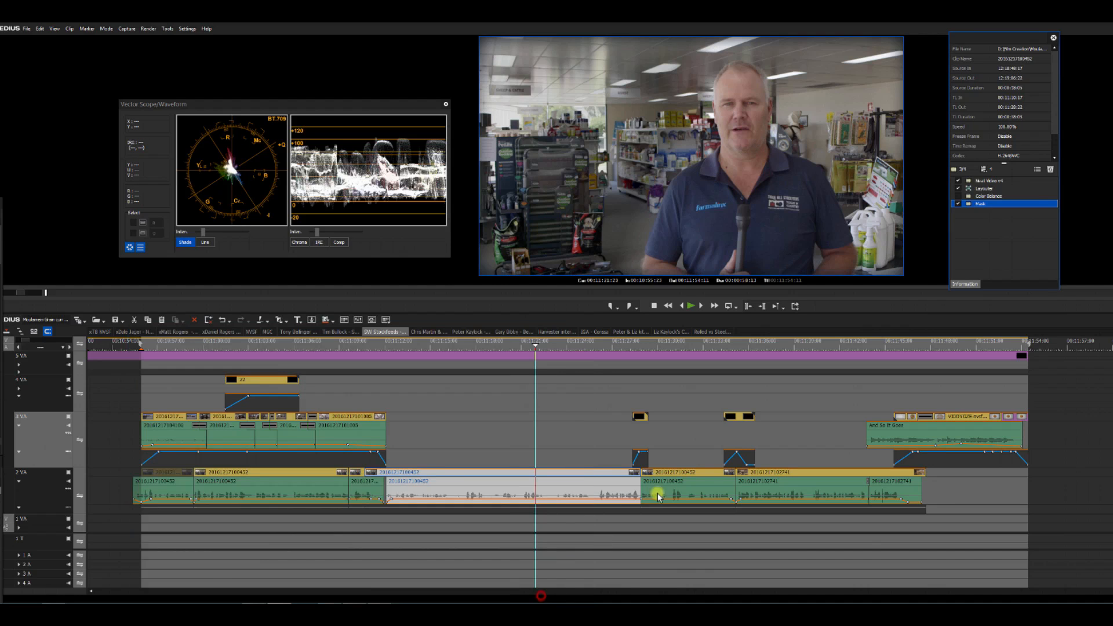
Re-enable the Color Balance filter on the presenter clip and preview the graded result at further points along it
left_click(957, 196)
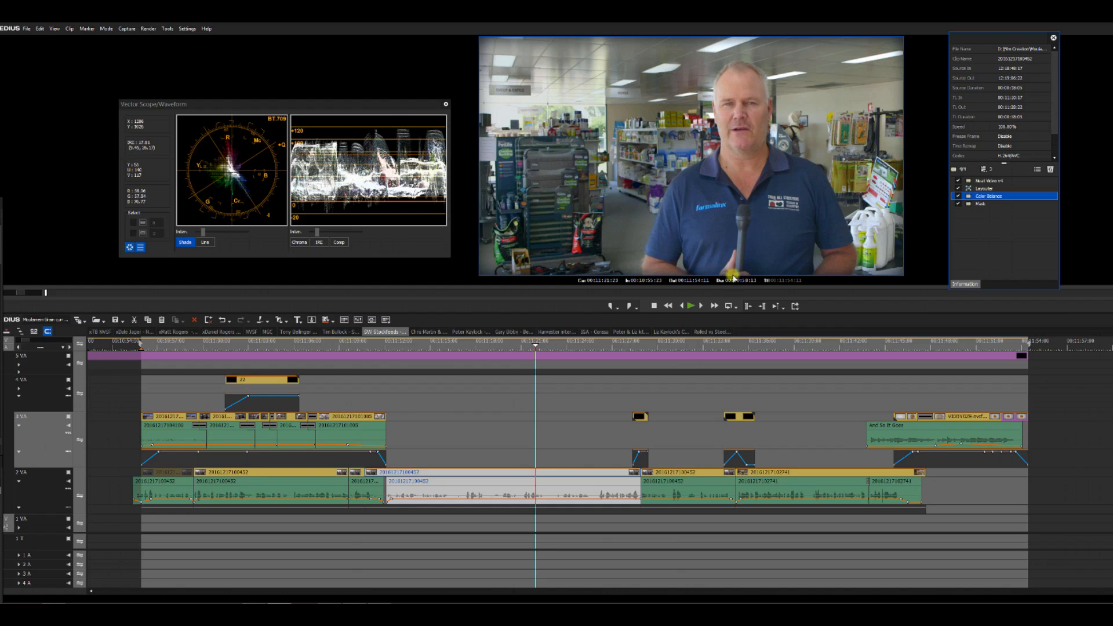
left_click(676, 350)
left_click(631, 348)
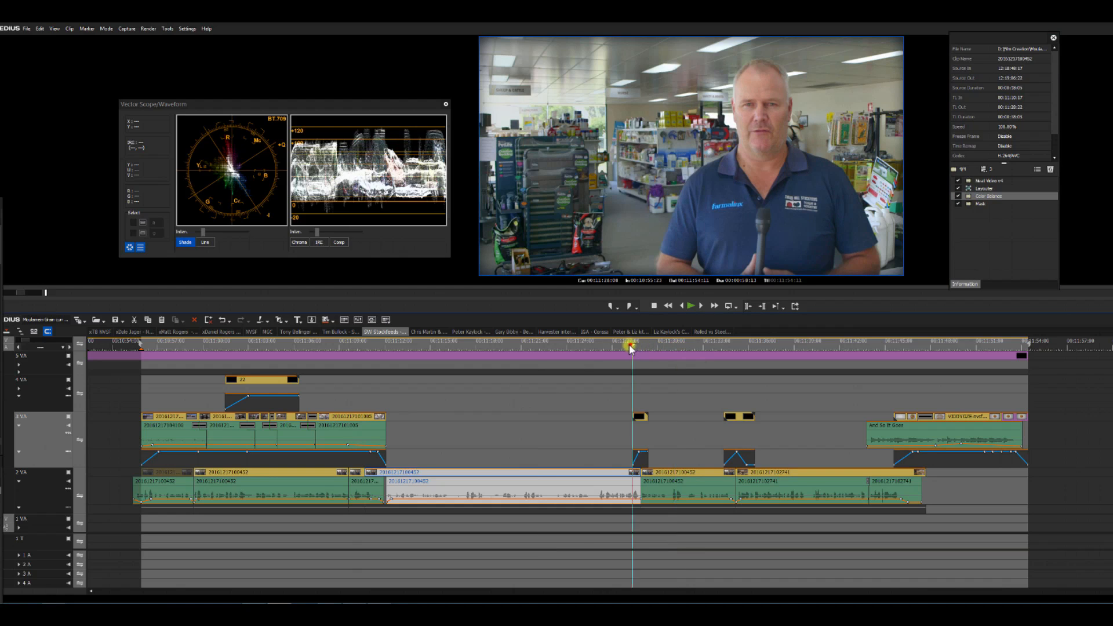
left_click(579, 348)
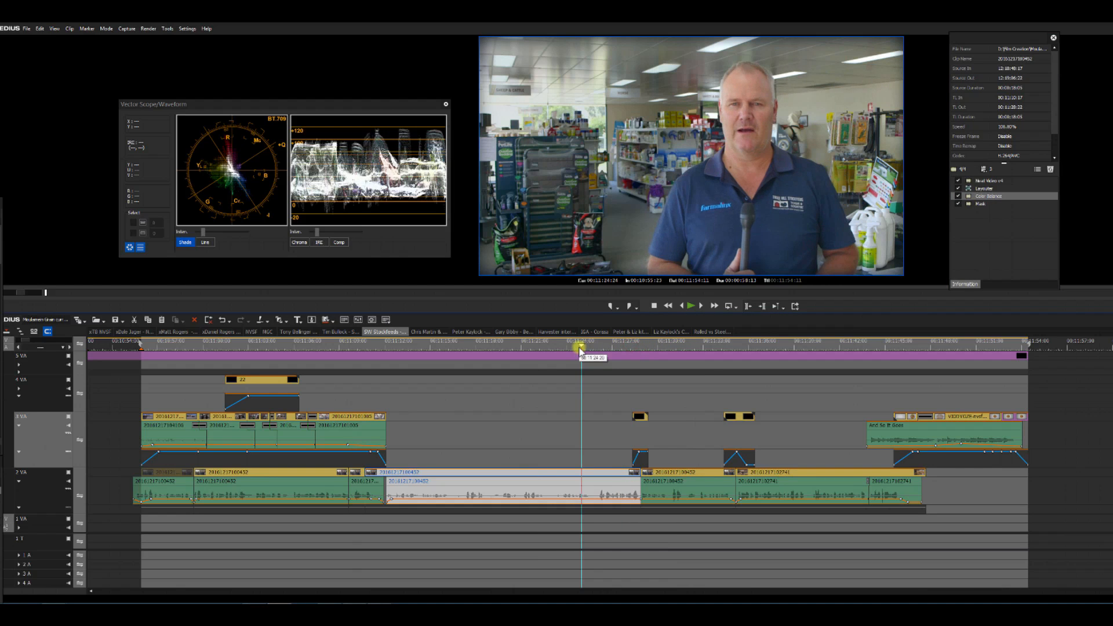
Check the Mask filter's settings on the presenter clip at a frame further along, leaving without saving
left_click(568, 475)
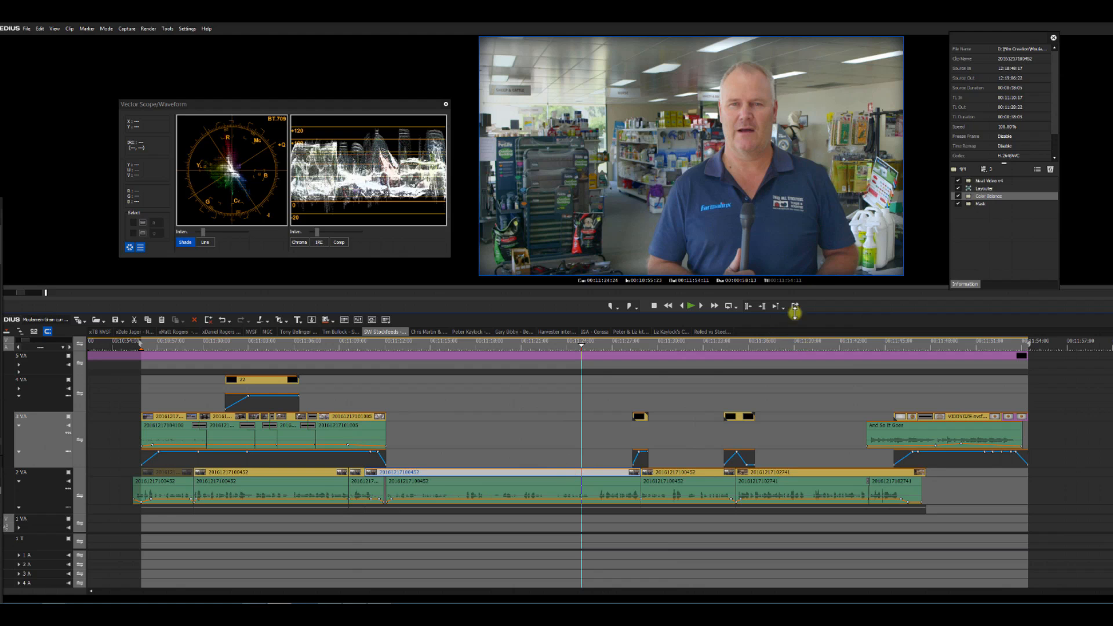
left_click(982, 197)
double_click(981, 202)
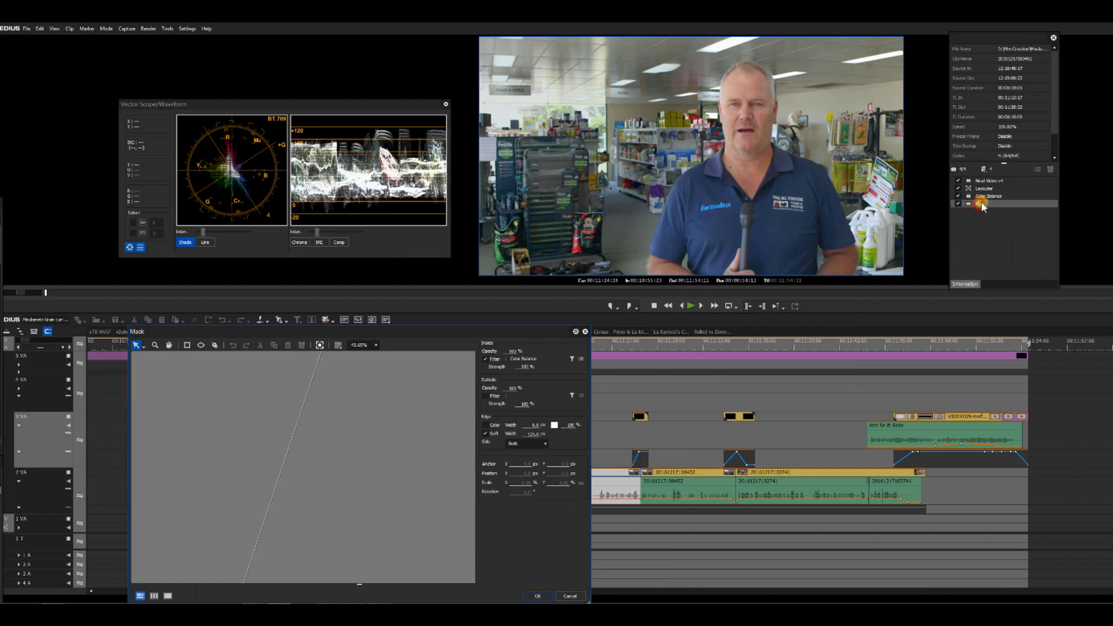
left_click(572, 596)
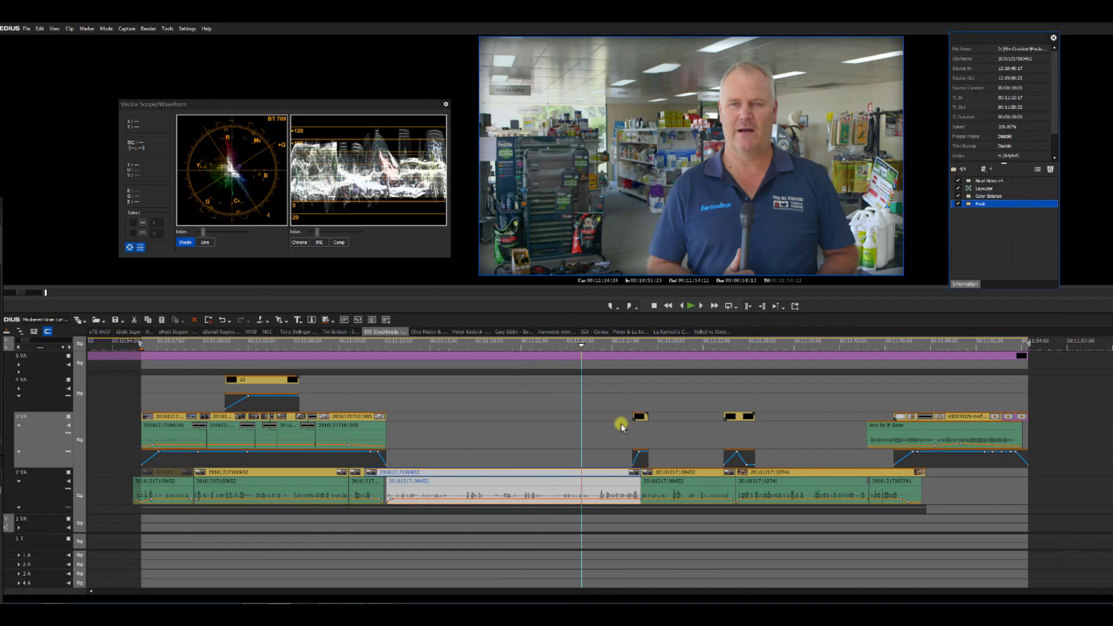
left_click(582, 414)
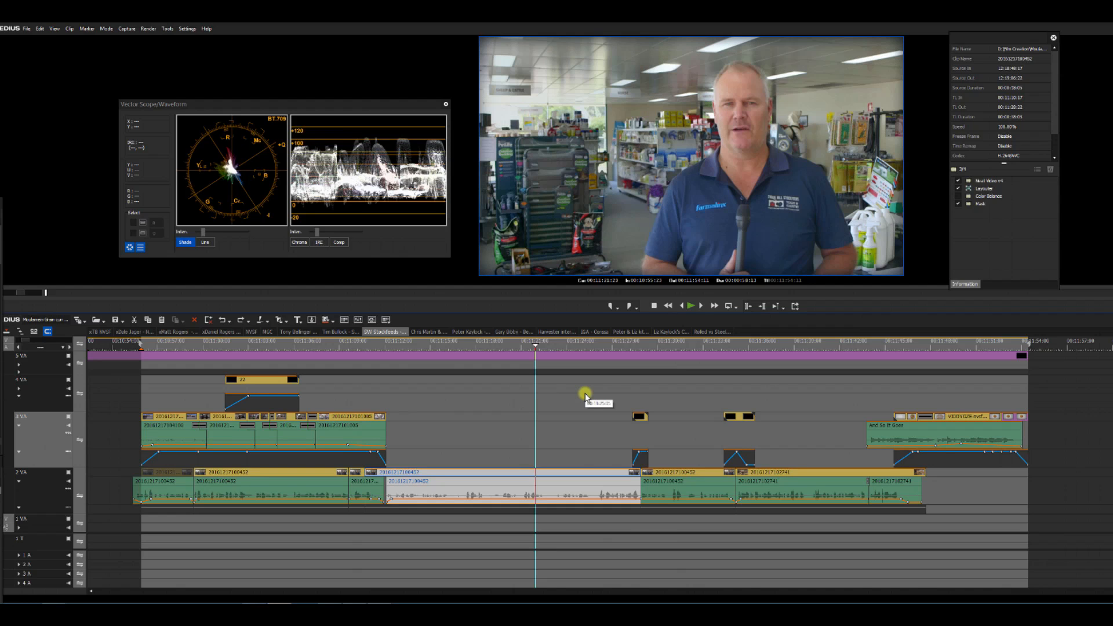
Select the warehouse clip with the stacked feed bags and turn off its Color Balance filter
left_click(674, 347)
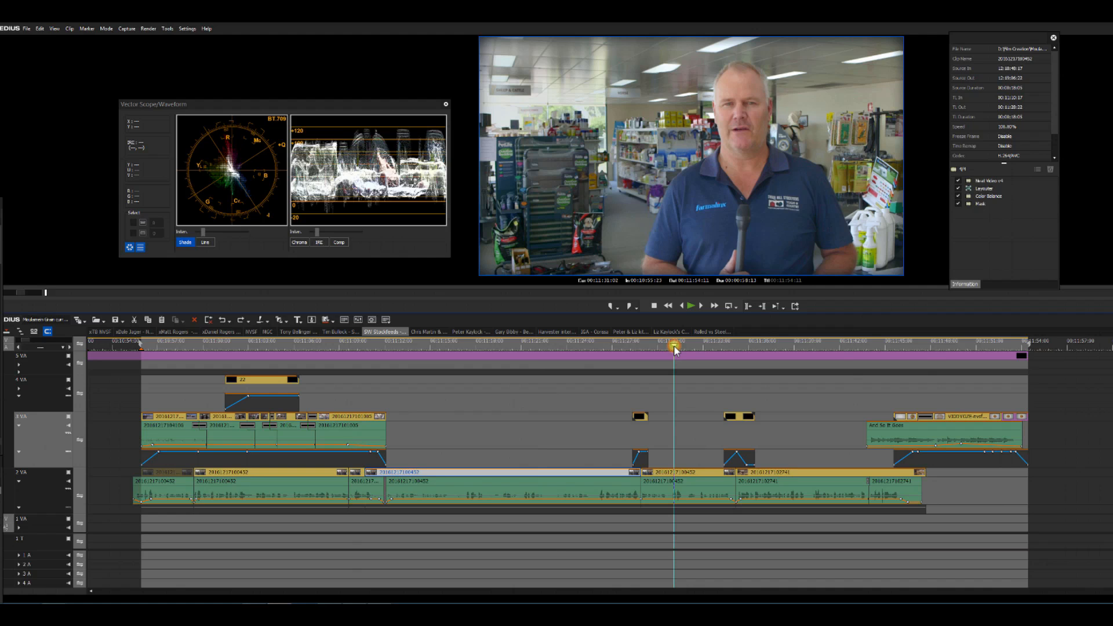
left_click(794, 346)
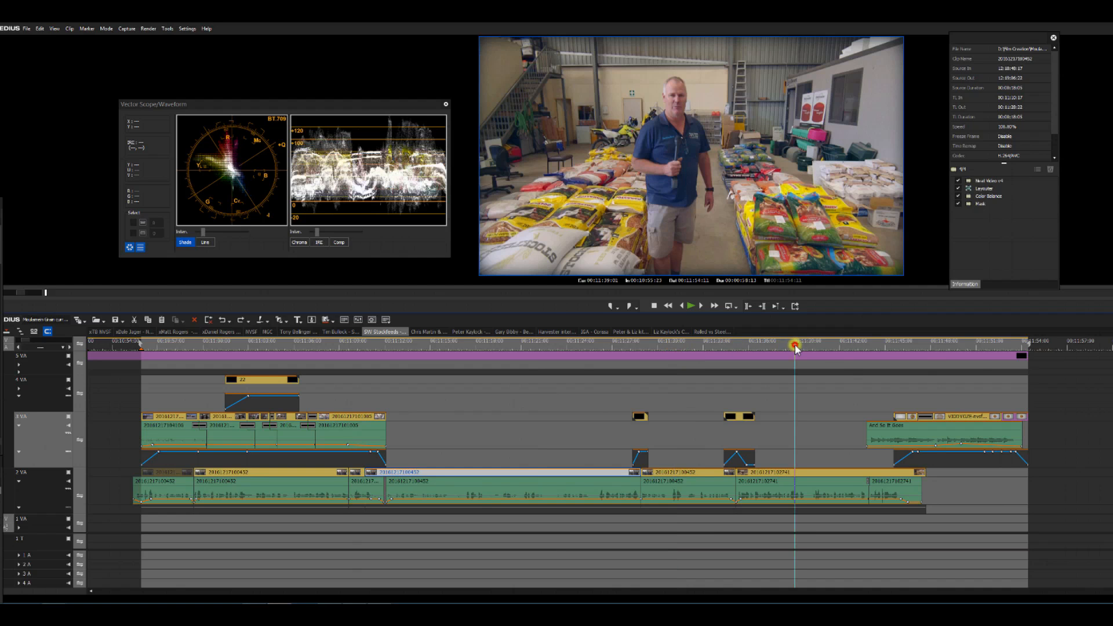
left_click(803, 476)
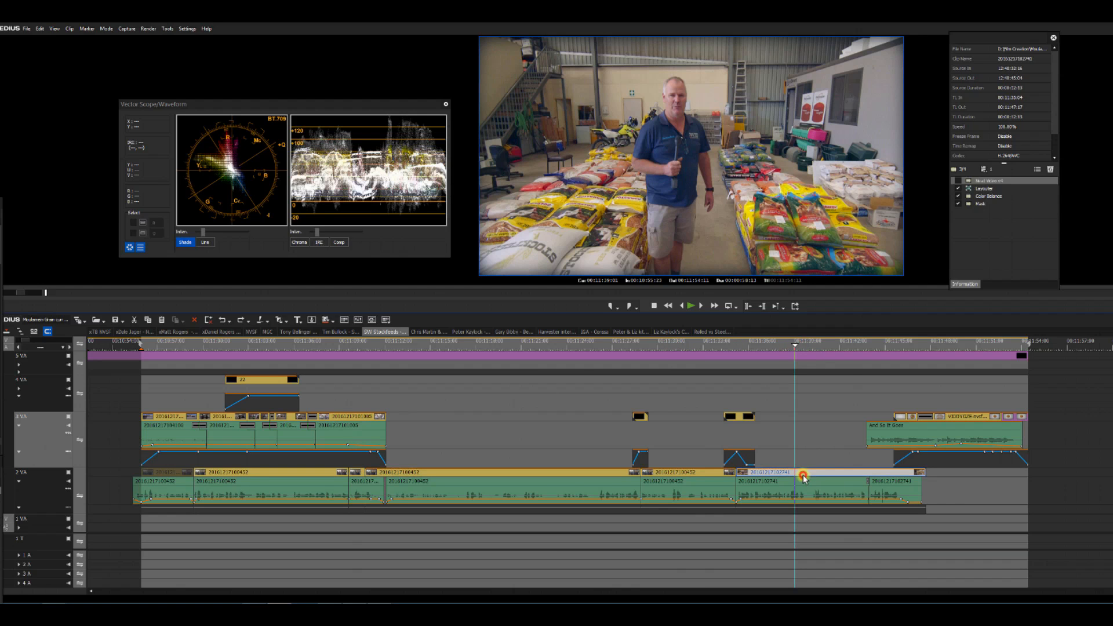
left_click(958, 196)
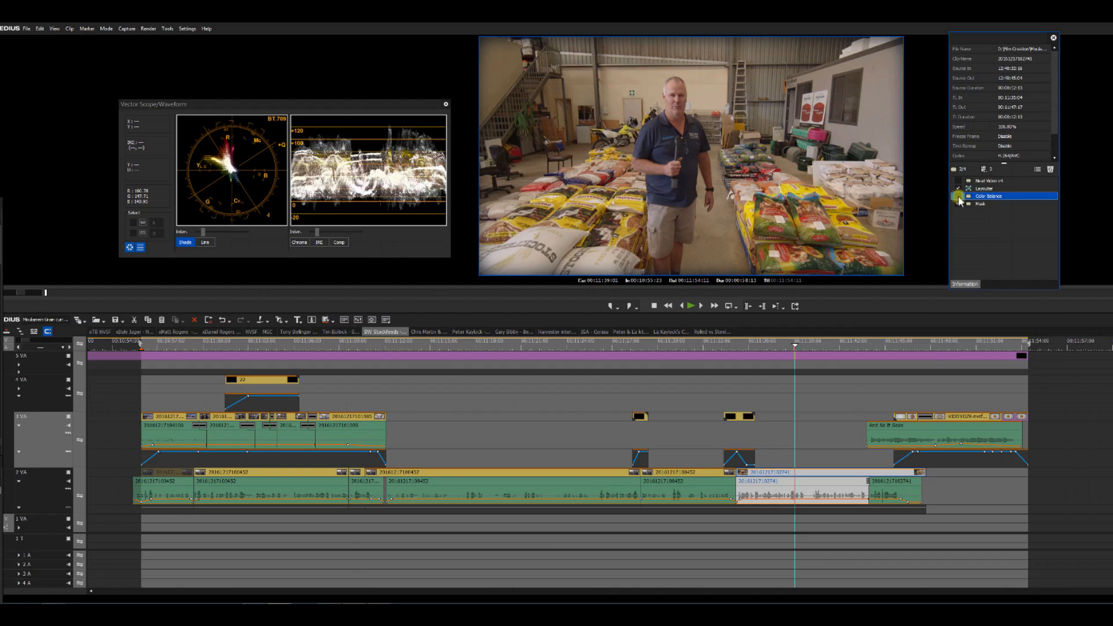
Open the warehouse clip's Color Balance settings, re-enable the filter, and compare the default values with the existing grade
double_click(986, 196)
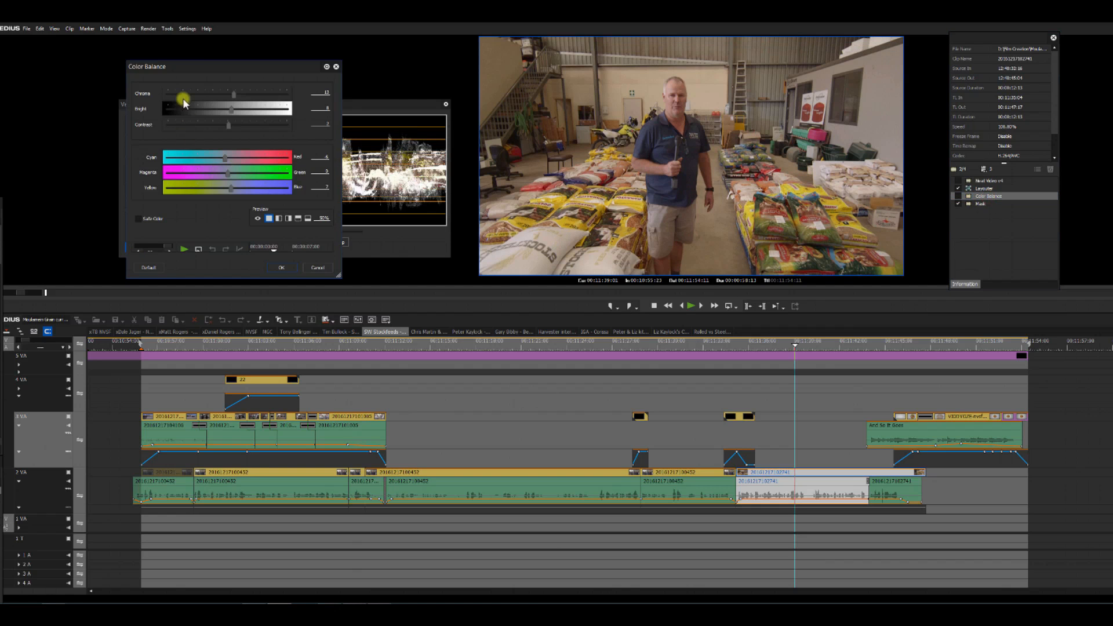
left_click_drag(201, 69, 384, 266)
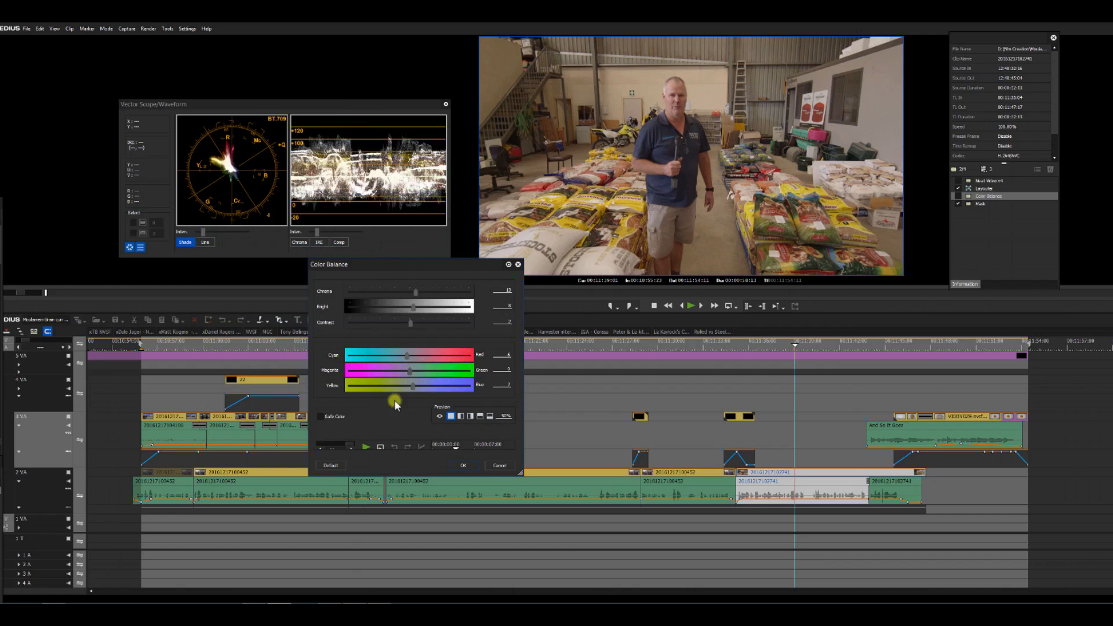
left_click(331, 466)
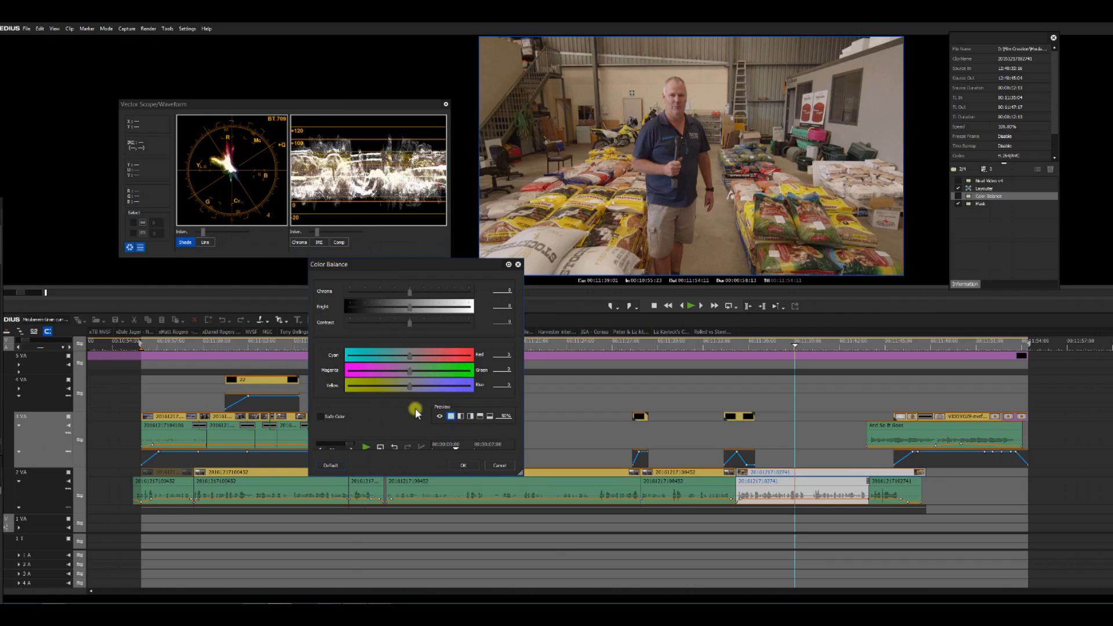
left_click(959, 196)
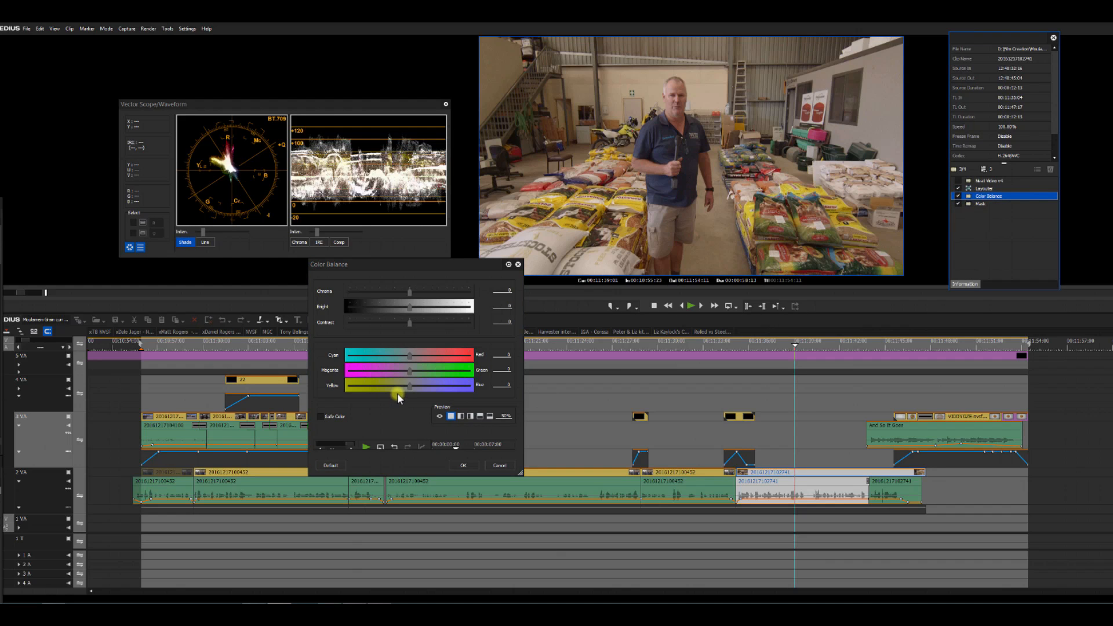
left_click(455, 263)
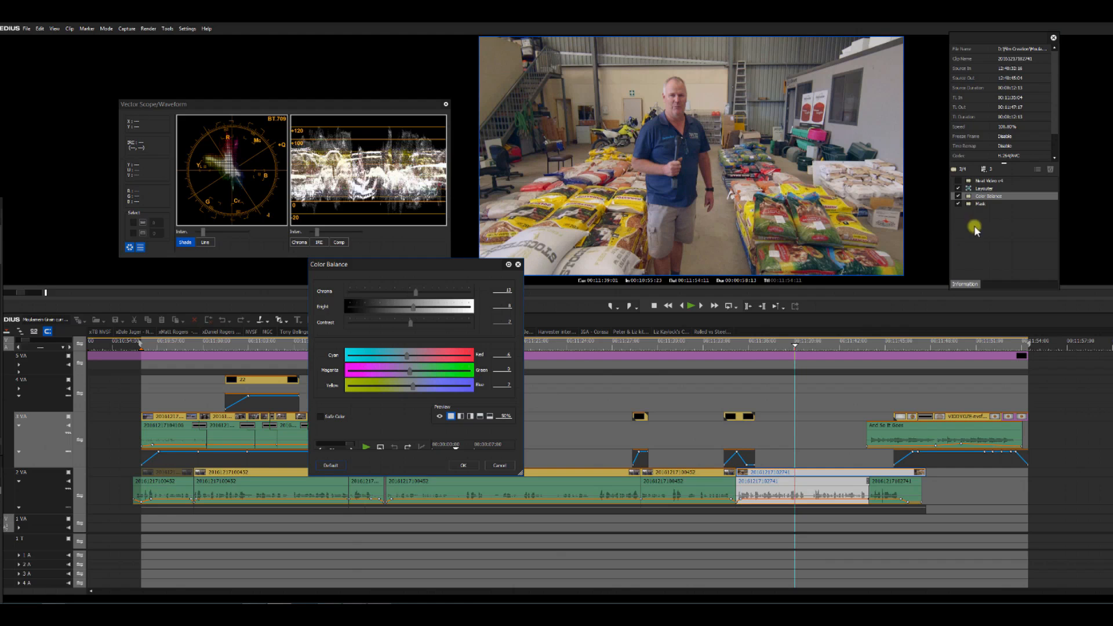
Compare the warehouse picture with and without the grade by toggling Color Balance and resetting its values, restoring the grade each time
left_click(973, 195)
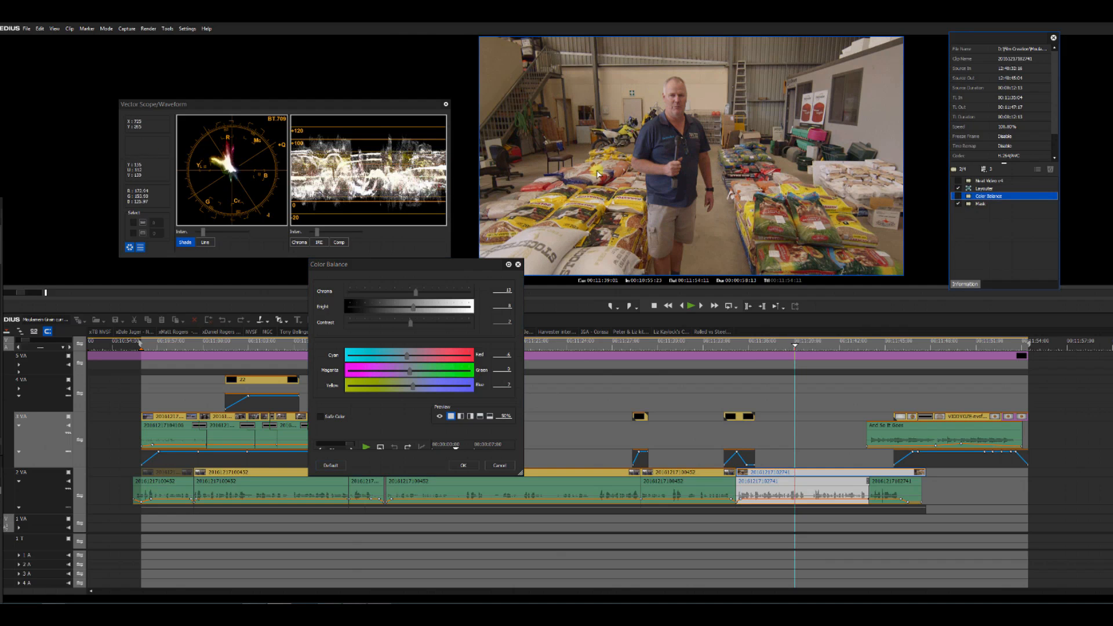
left_click(960, 197)
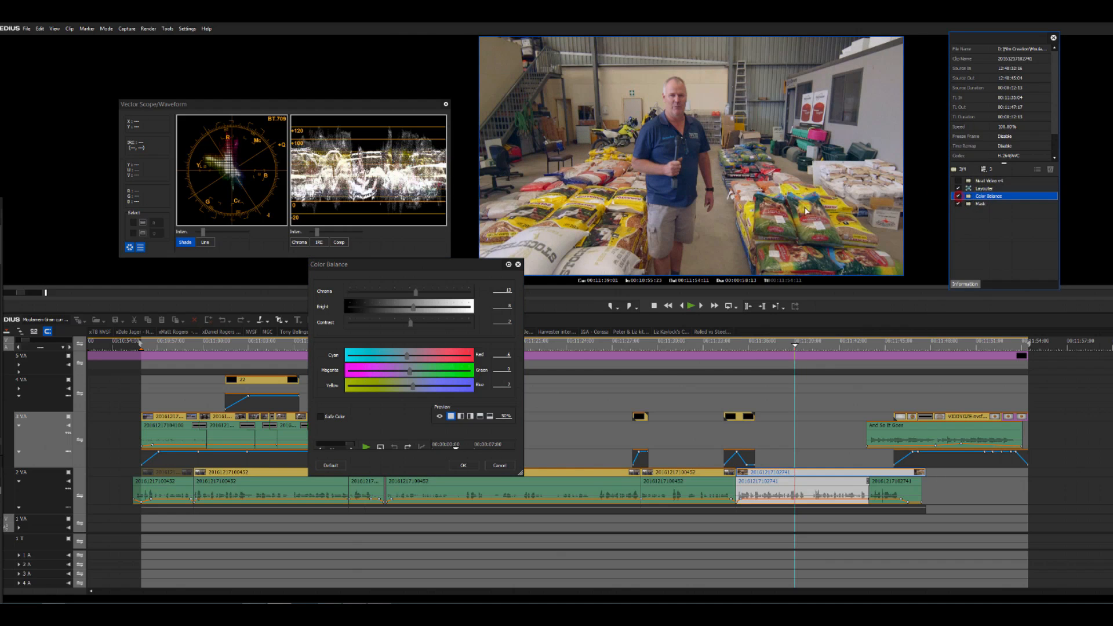
left_click(415, 333)
left_click(332, 465)
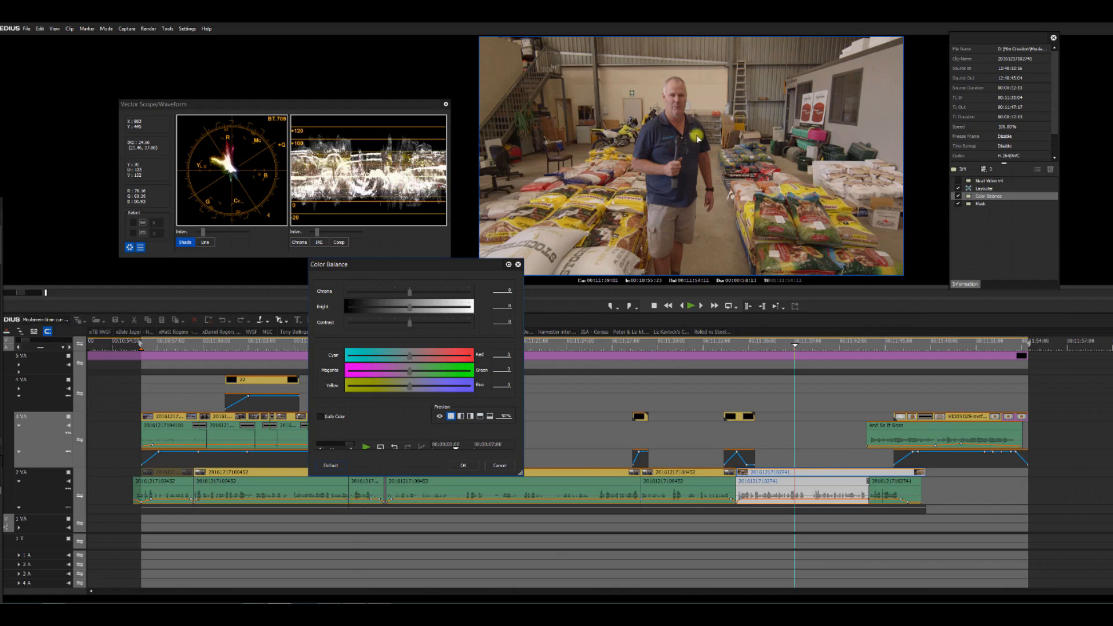
key("ctrl+z")
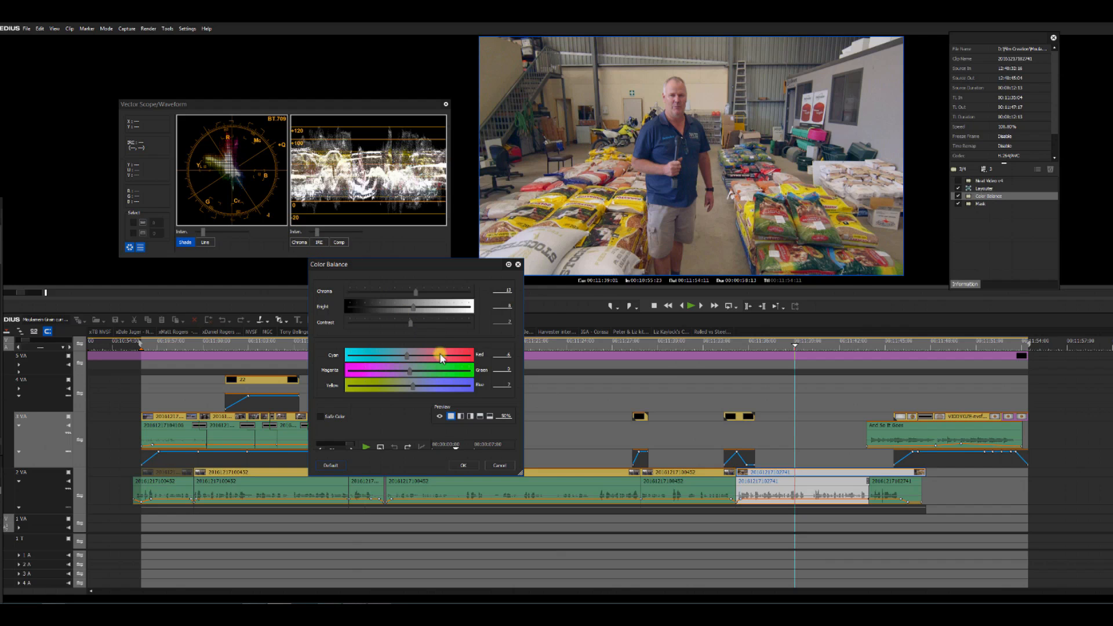
Try shifting the Cyan-Red balance to about -41 and raising Chroma slightly, undoing each change
left_click_drag(409, 359, 382, 361)
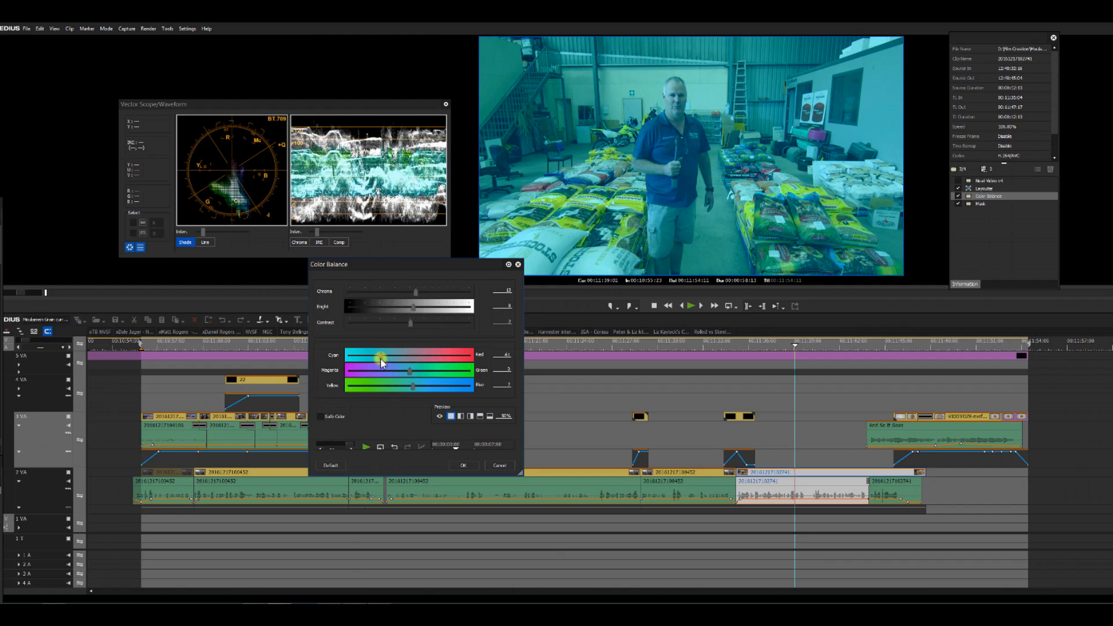
key("ctrl+z")
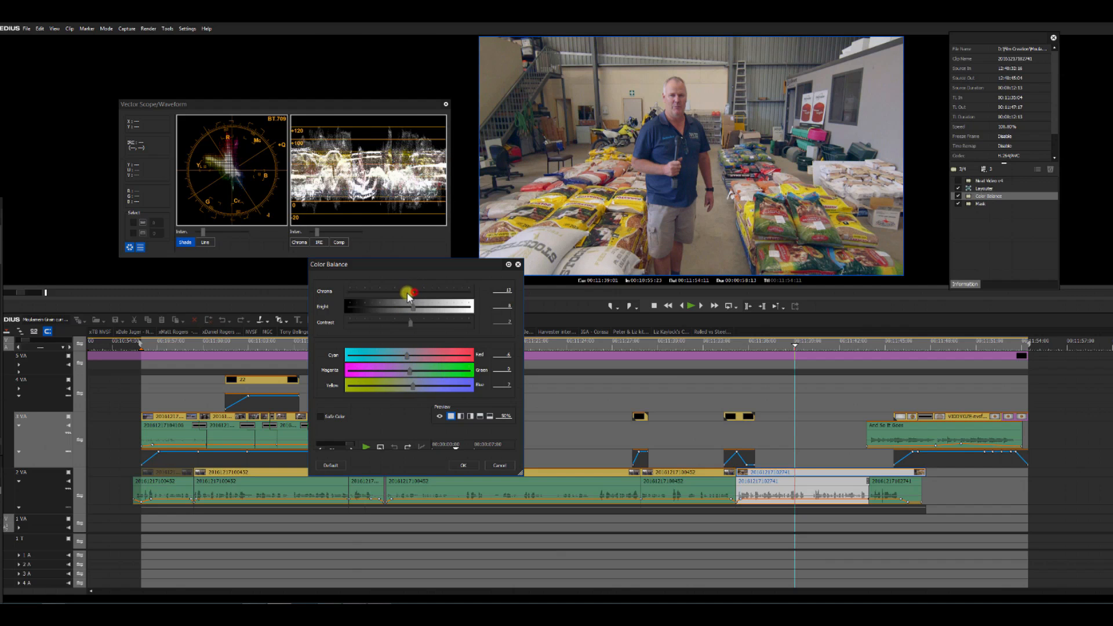
mouse_move(415, 294)
left_mouse_down()
mouse_move(402, 293)
mouse_move(416, 294)
left_mouse_up()
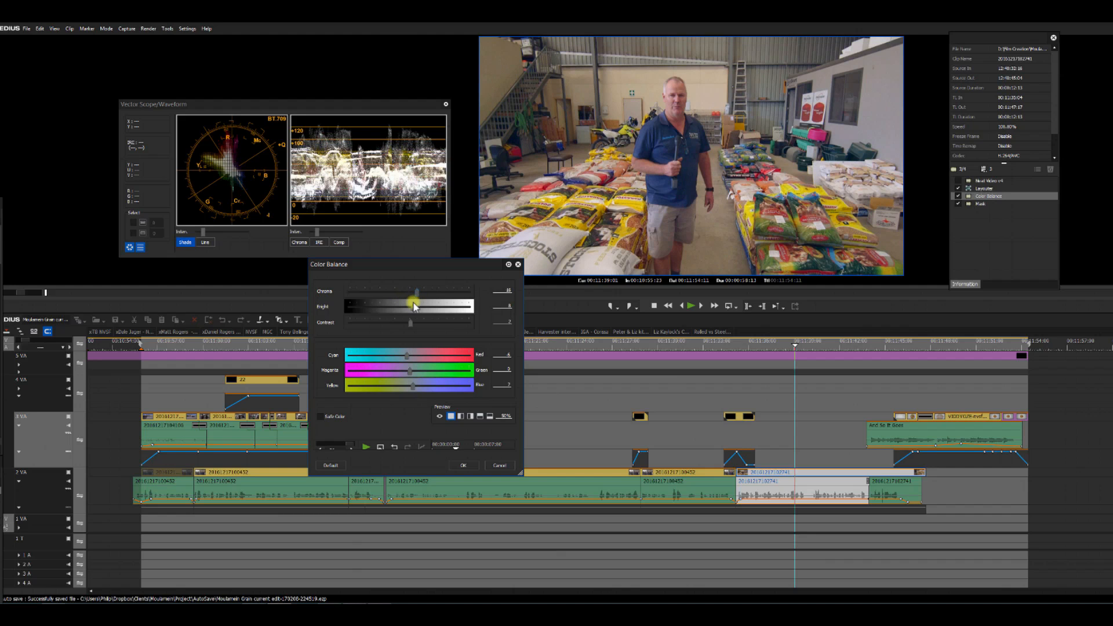
key("ctrl+z")
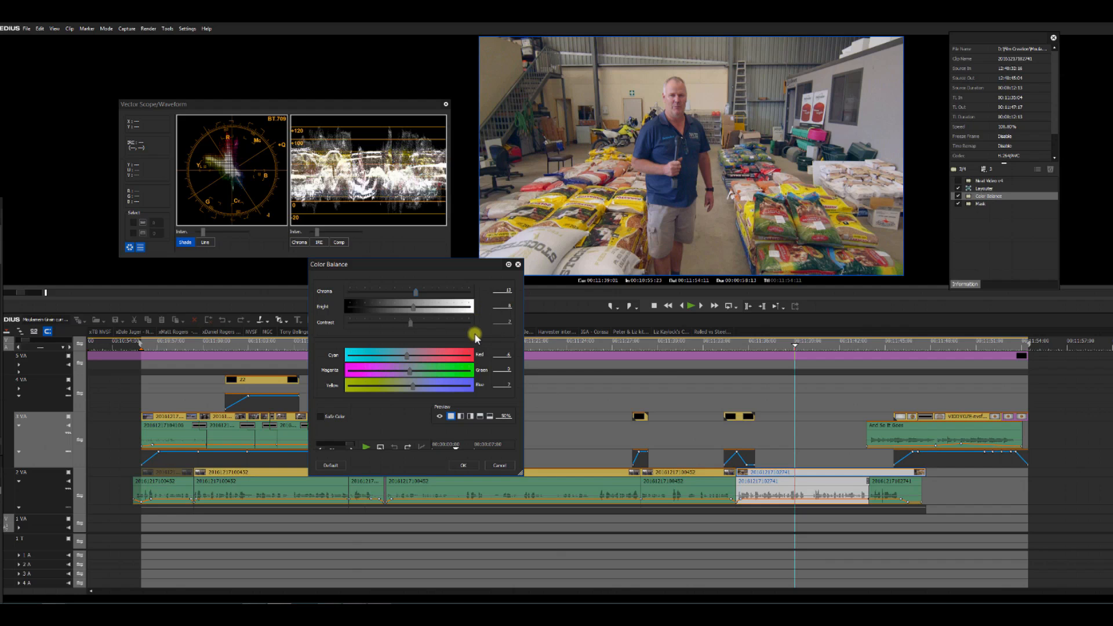
Accept the Color Balance settings and turn on the Neat Video filter for the warehouse clip
left_click(468, 465)
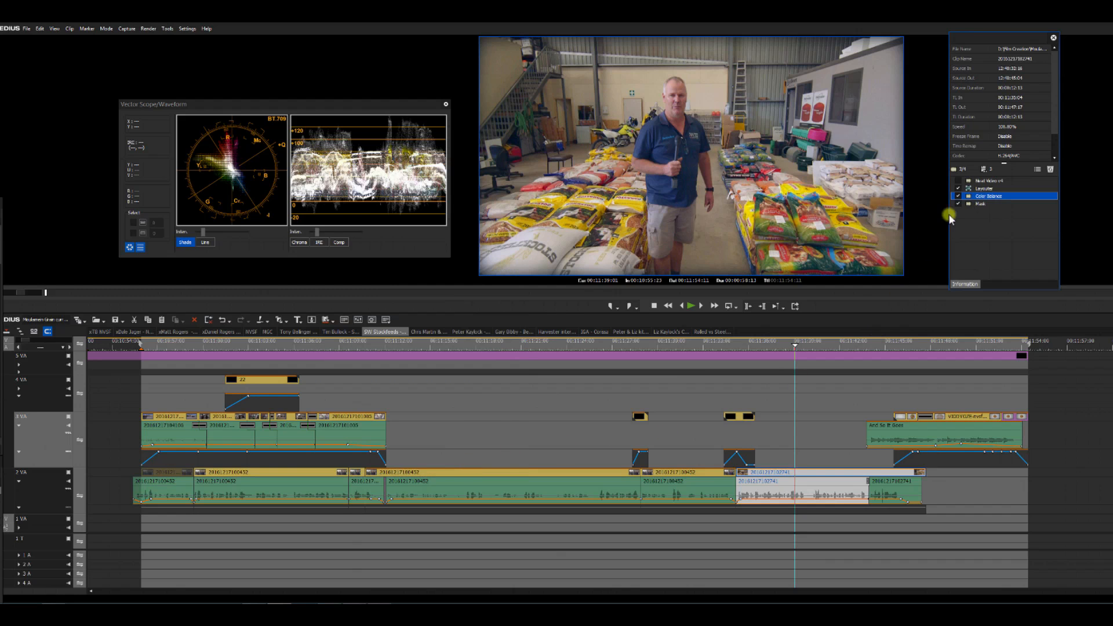
left_click(958, 181)
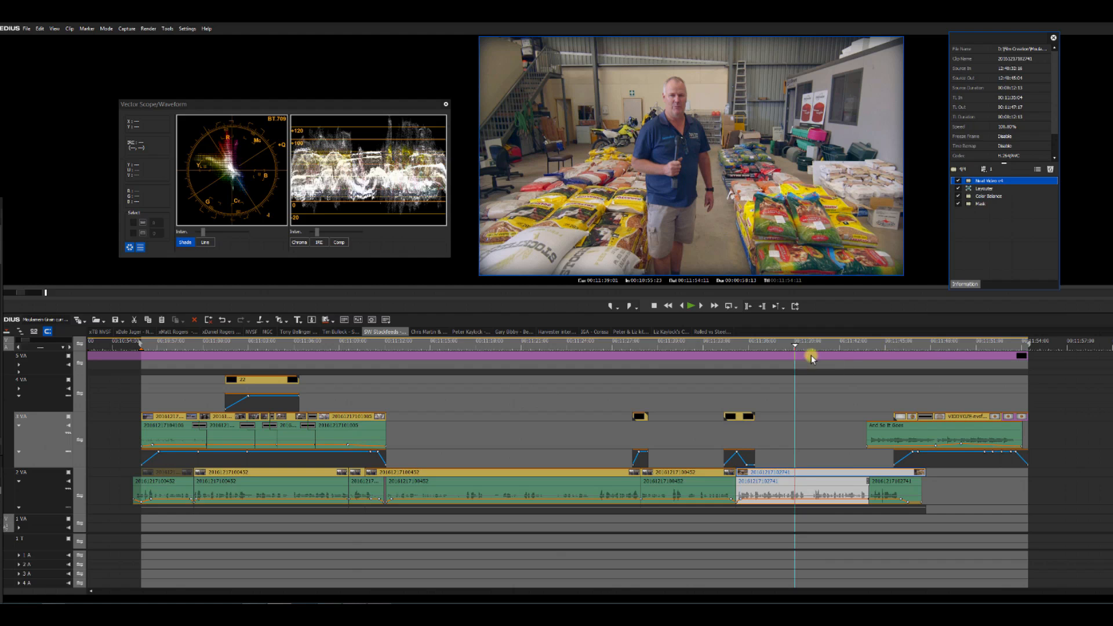
Review the warehouse clip's Layouter zoom between its keyframes near the clip's end, leaving the Layouter without saving
left_click_drag(816, 346, 872, 346)
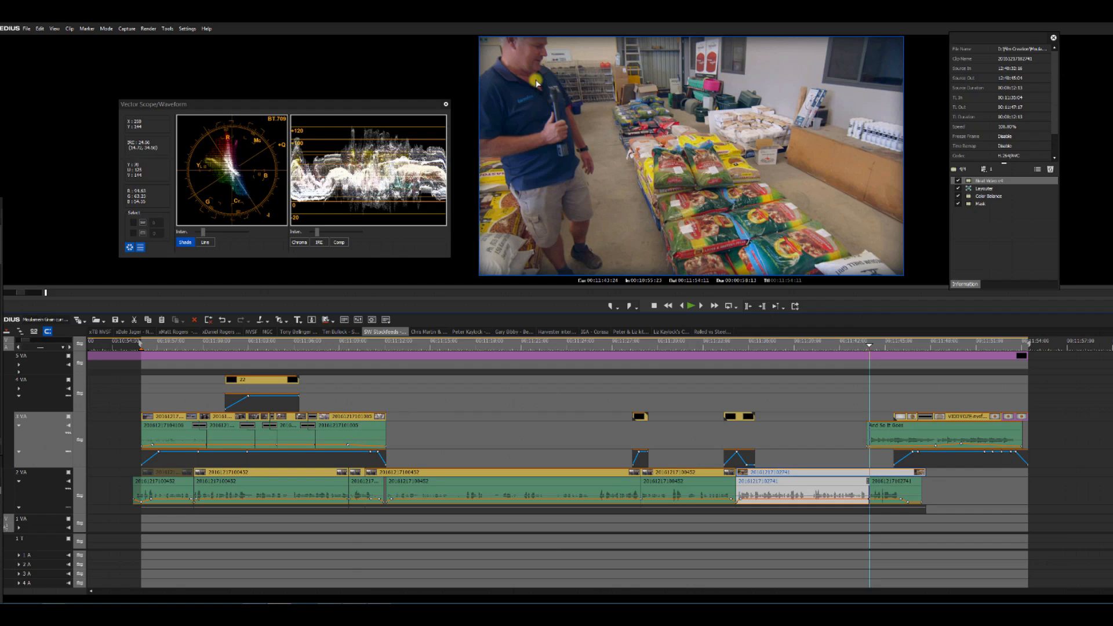
left_click(864, 475)
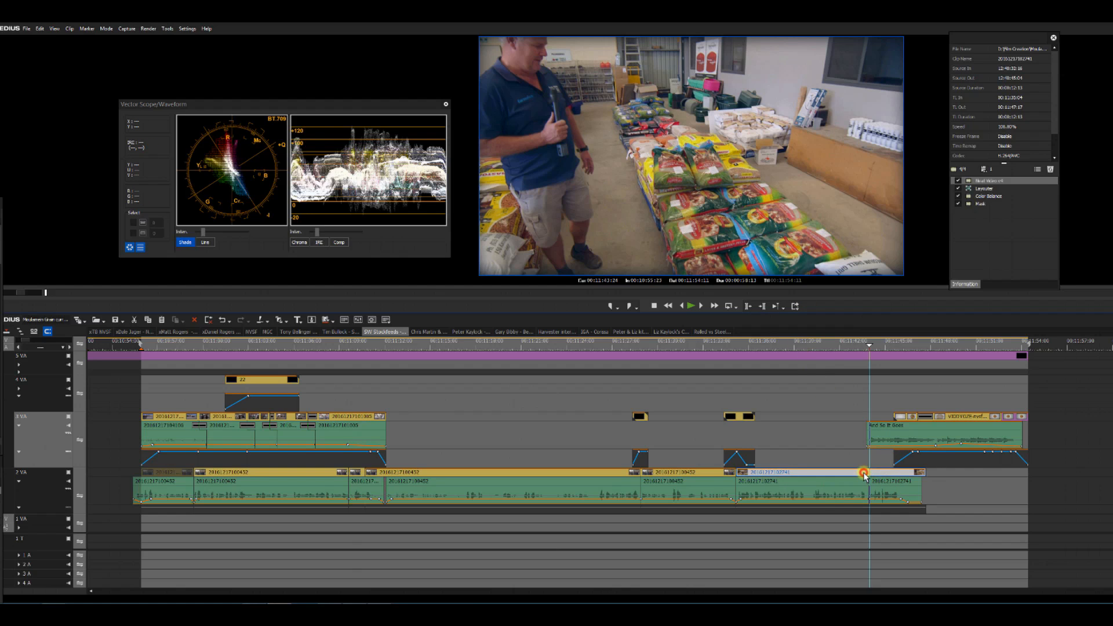
key("F7")
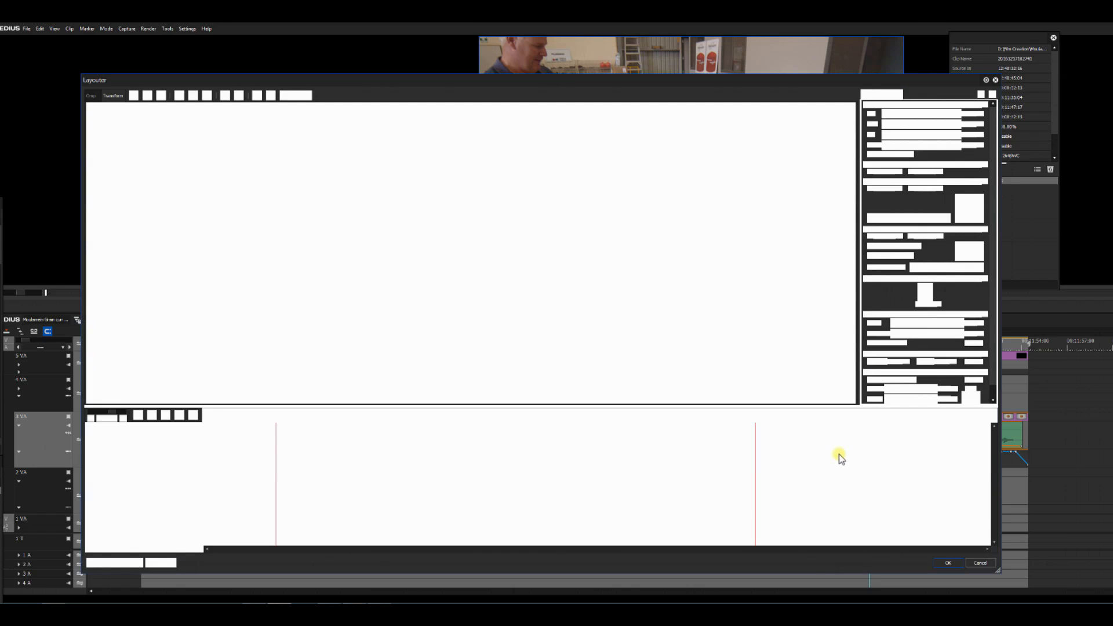
left_click(688, 419)
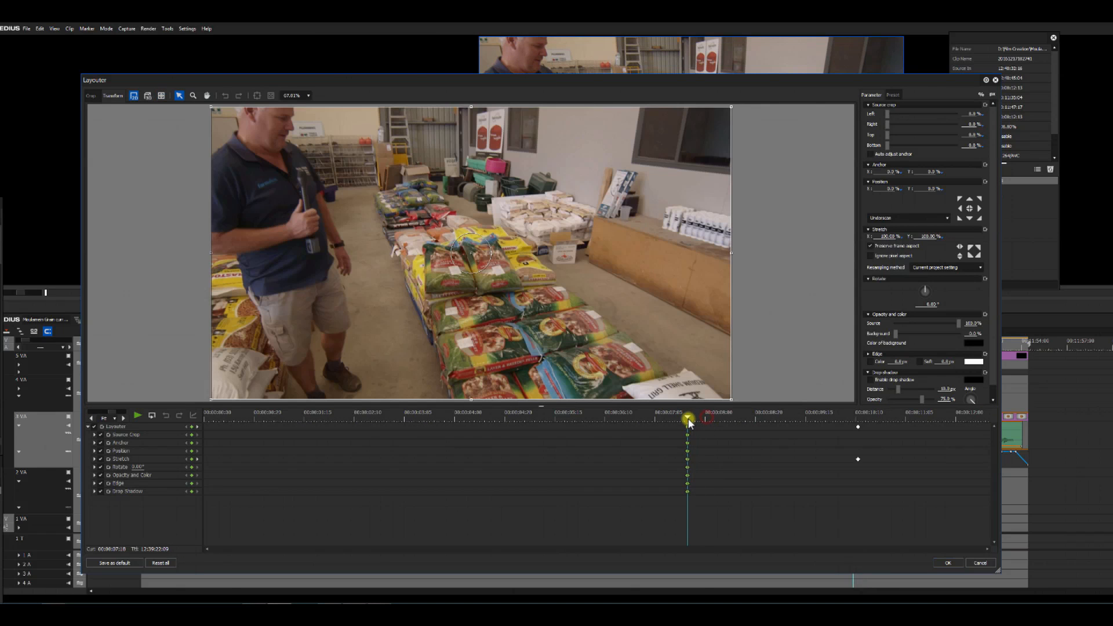
left_click_drag(688, 422, 860, 423)
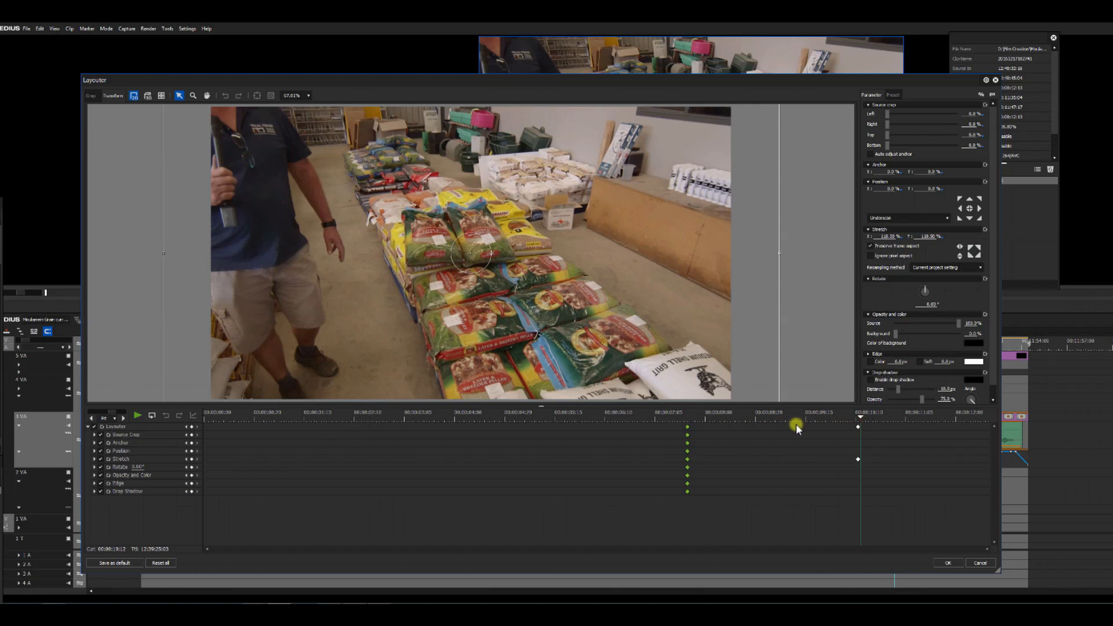
left_click(979, 565)
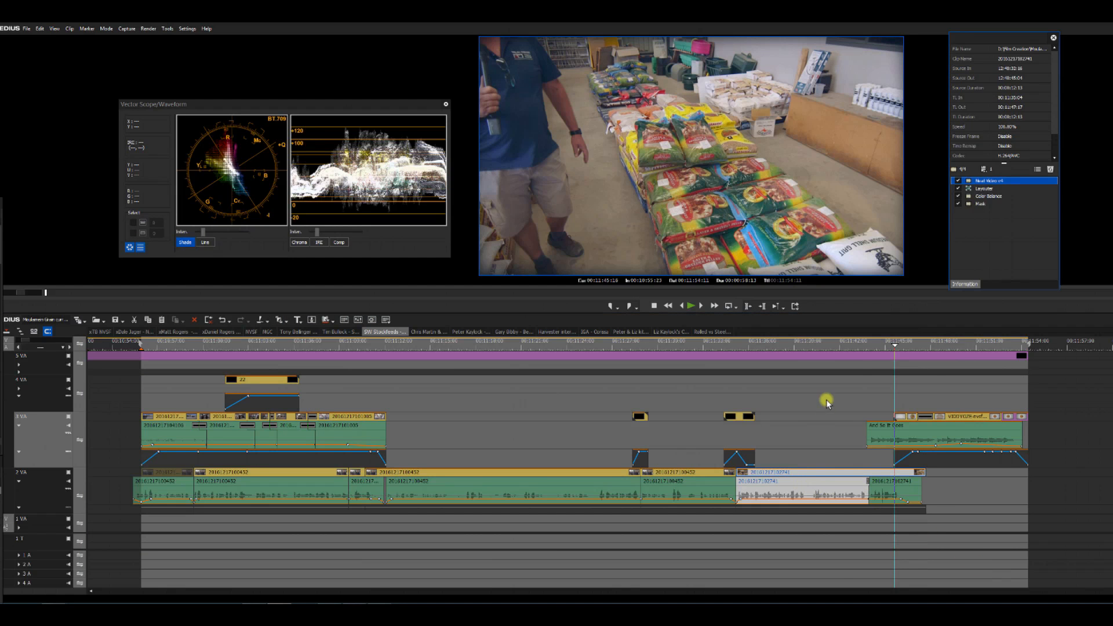
Turn off the warehouse clip's Neat Video filter to preview playback through to the closing logo, and re-enable it for comparison
left_click(838, 346)
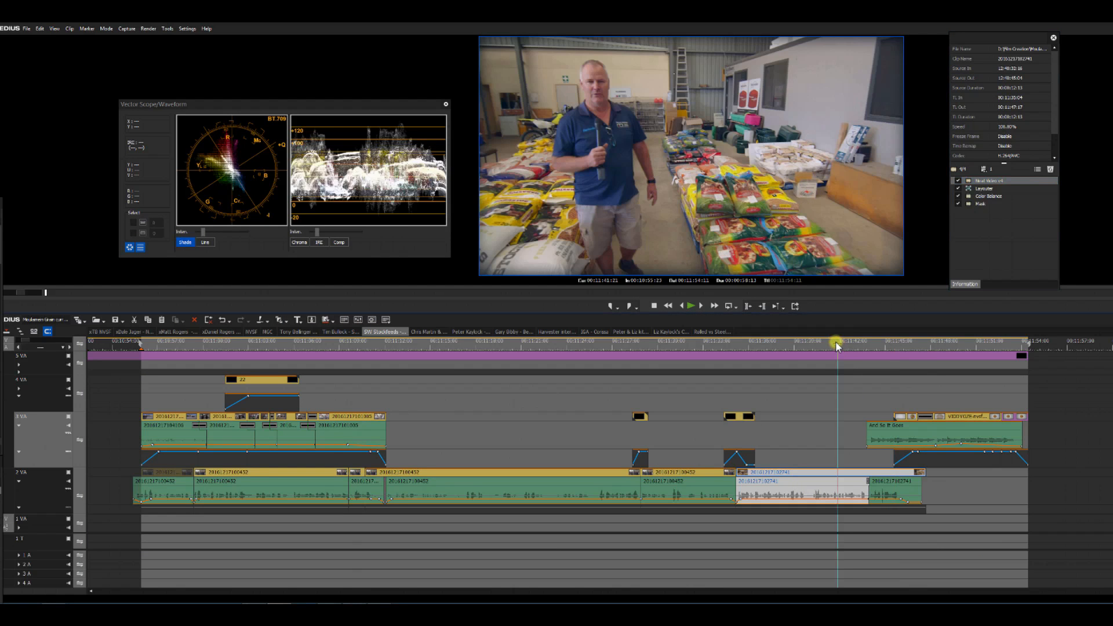
left_click(957, 180)
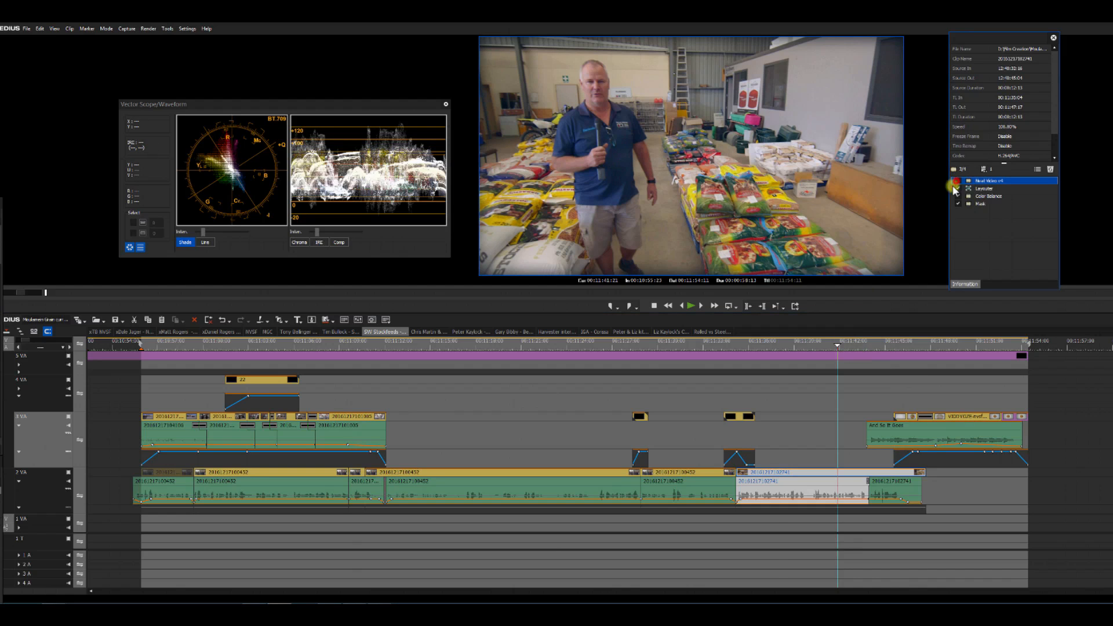
left_click(777, 345)
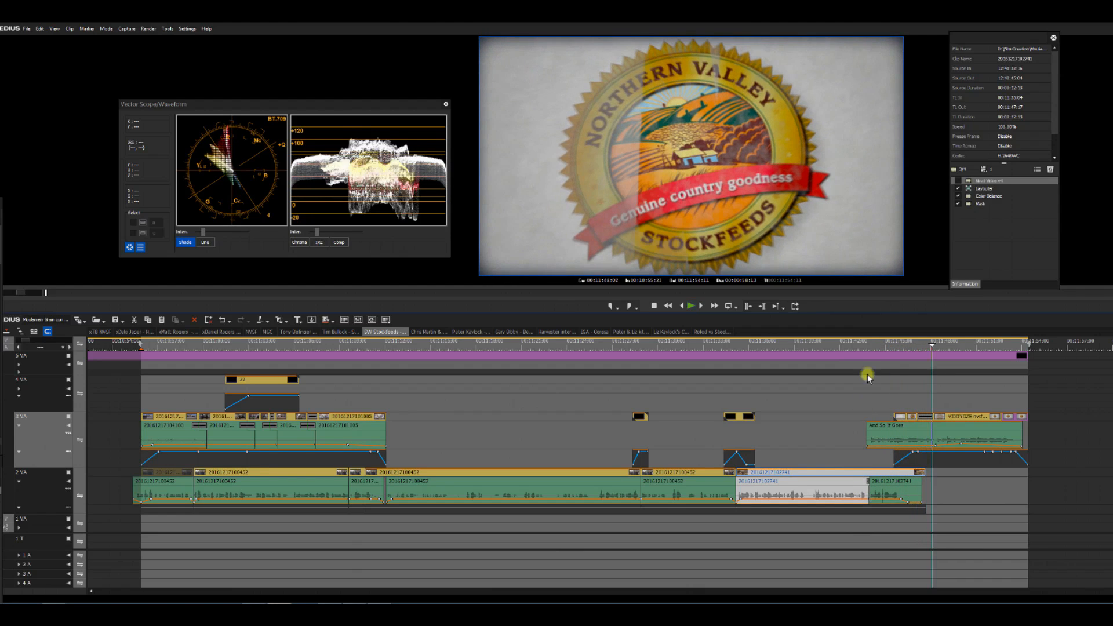
left_click(957, 180)
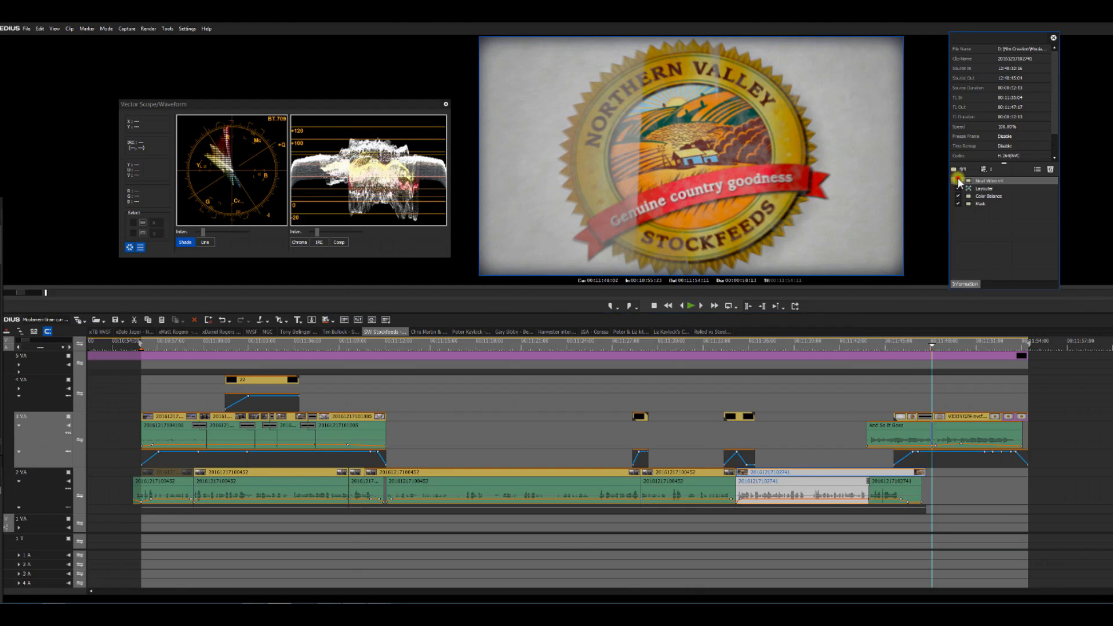
left_click(839, 345)
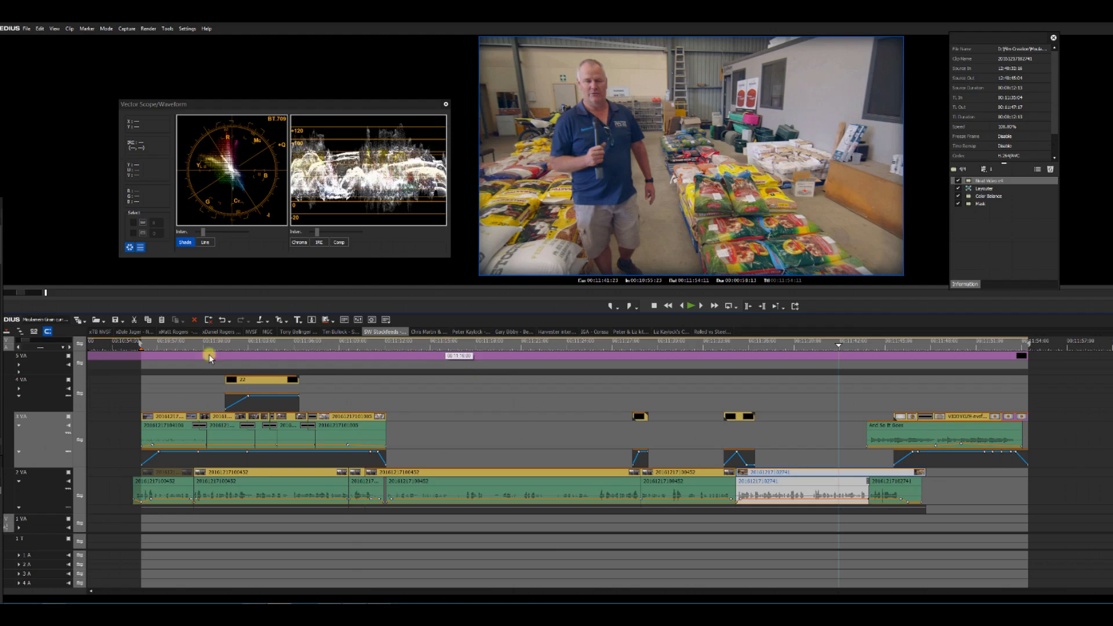
Survey the full Stockfeeds timeline, the NVSF sequence timeline and the interview sequence with the tipping truck, returning to NVSF
left_click_drag(38, 343, 90, 348)
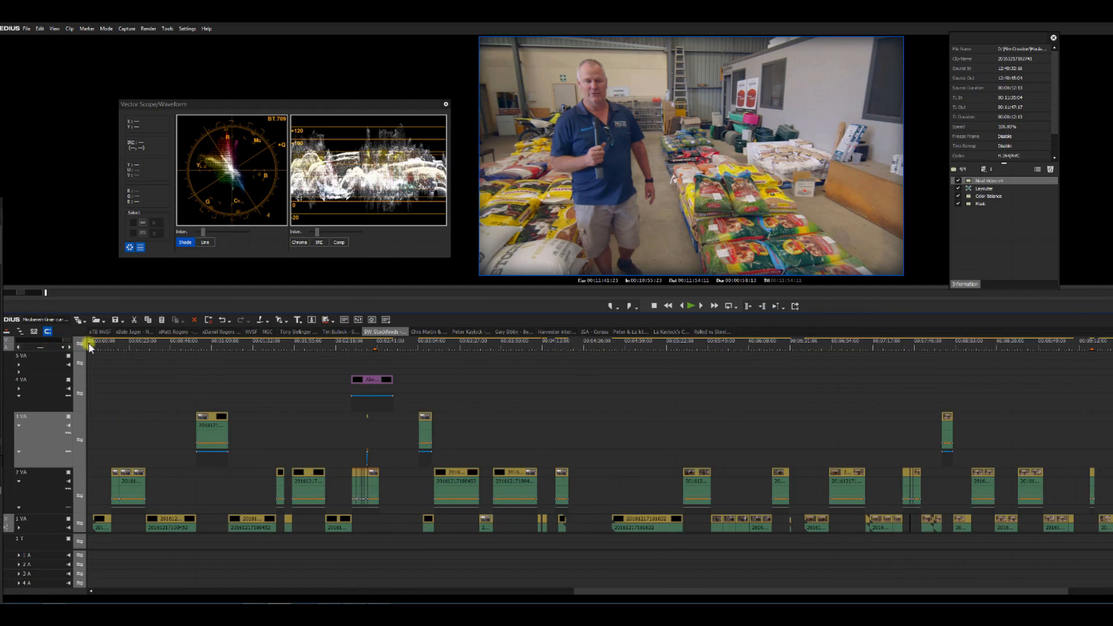
left_click(249, 332)
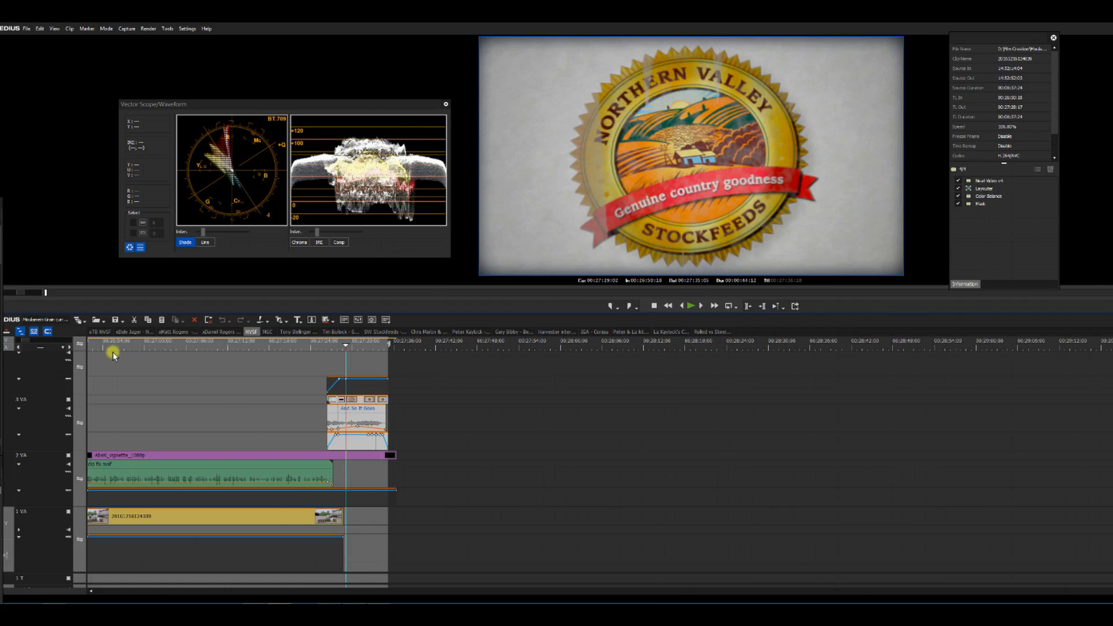
left_click_drag(41, 344, 85, 344)
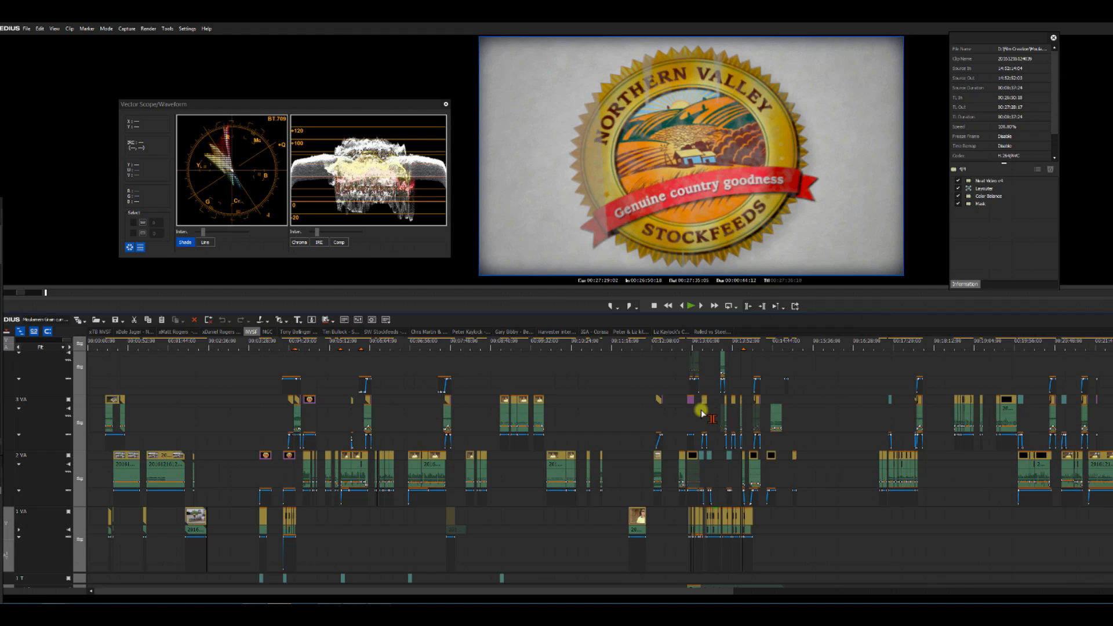
left_click(287, 332)
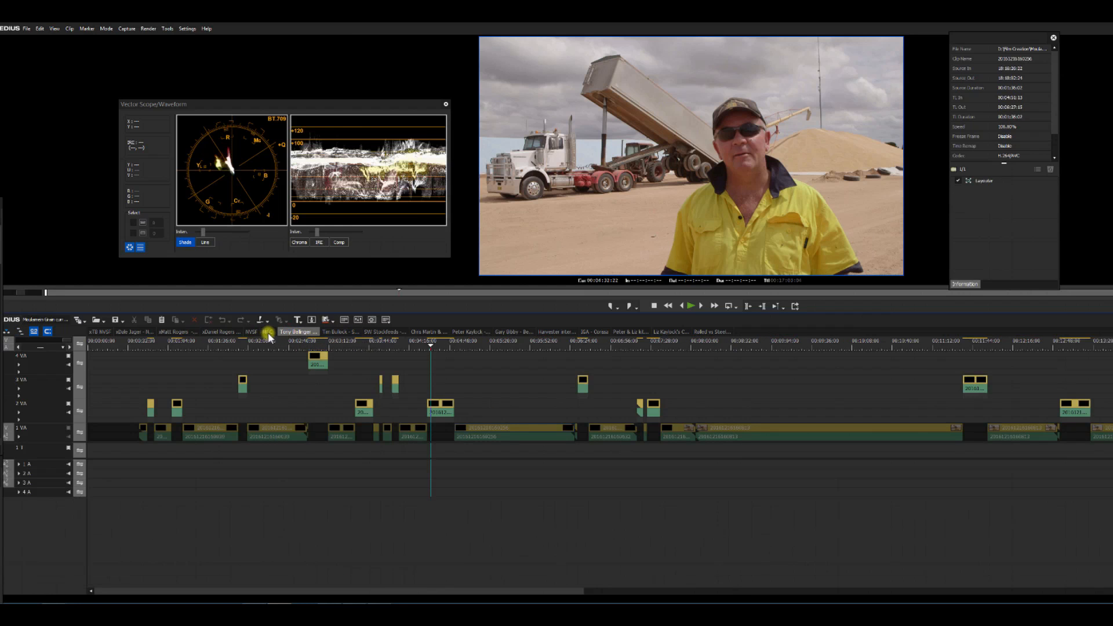
left_click(251, 333)
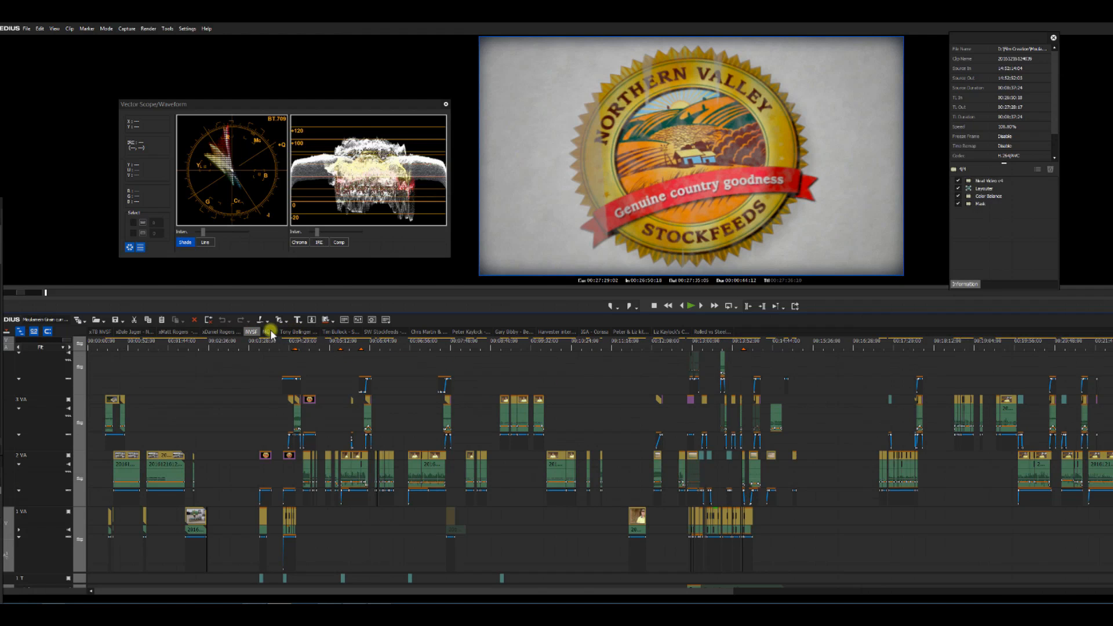
Return to the Stockfeeds sequence and scrub its timeline to the finished edit section near the end
left_click(384, 332)
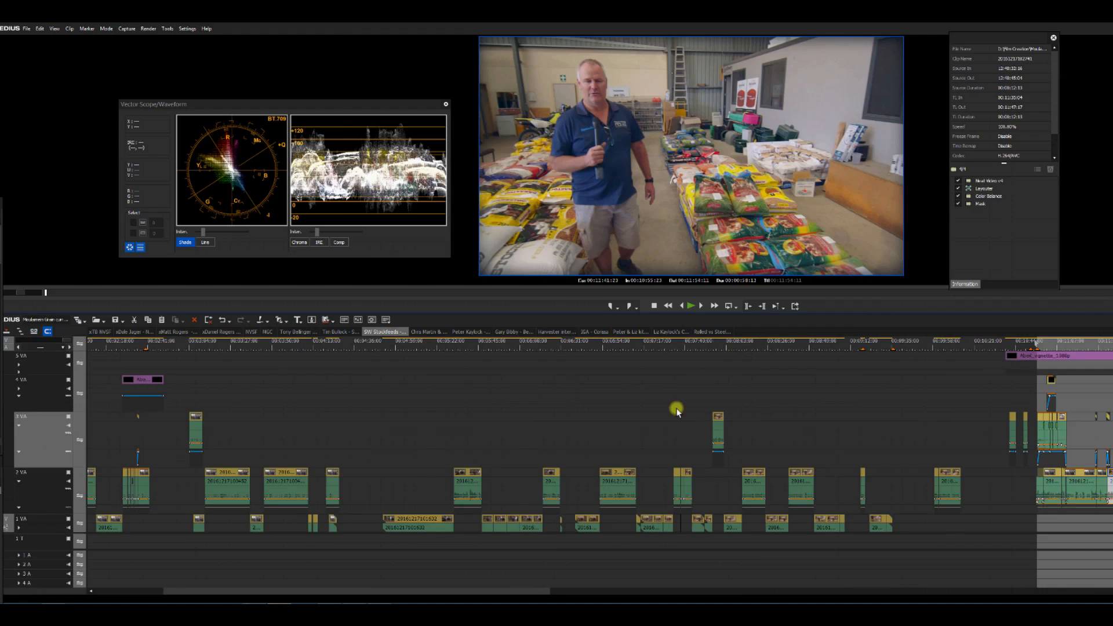
left_click(129, 345)
left_click_drag(129, 346, 1055, 347)
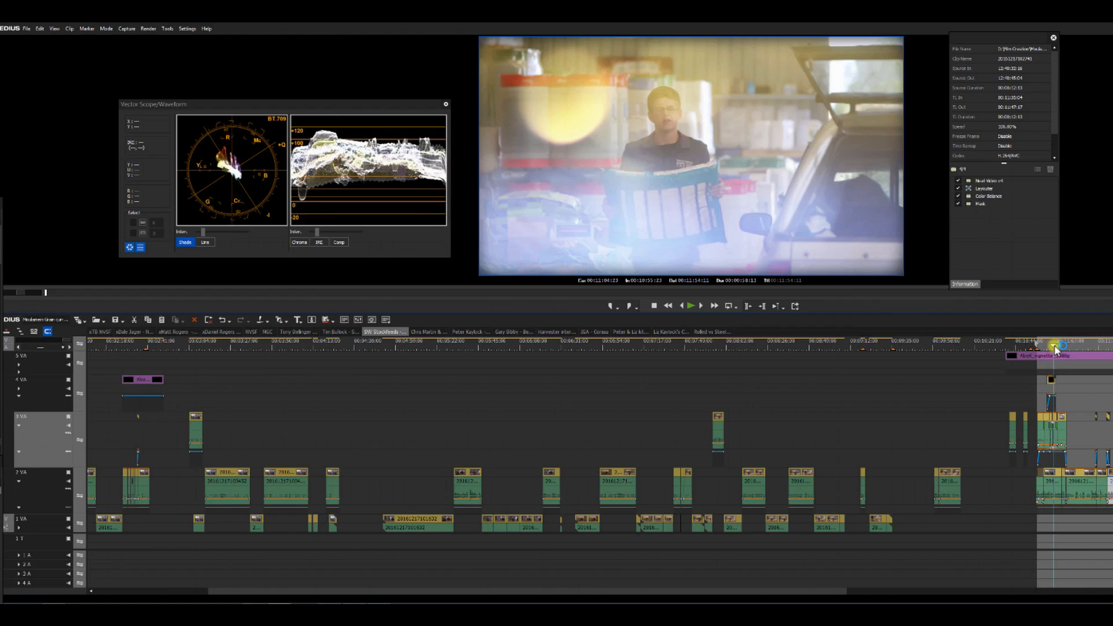